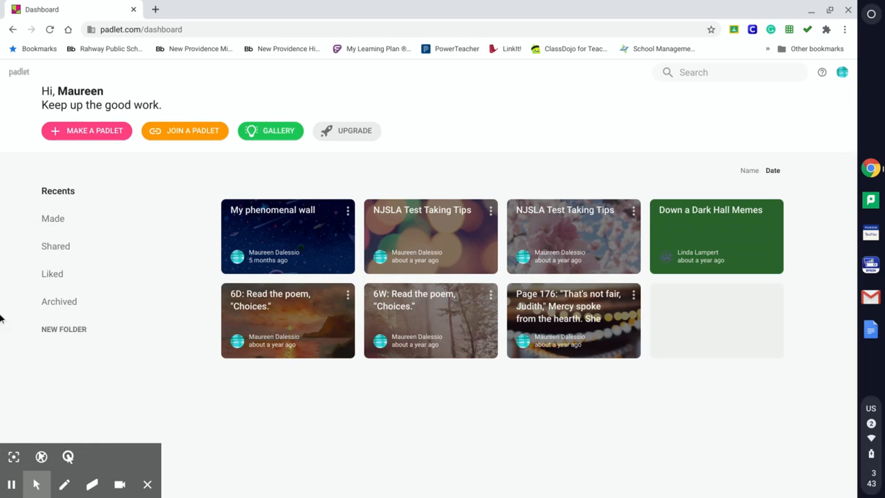
- Create a new padlet with the Wall layout and set its title to "Inferences"
click(103, 142)
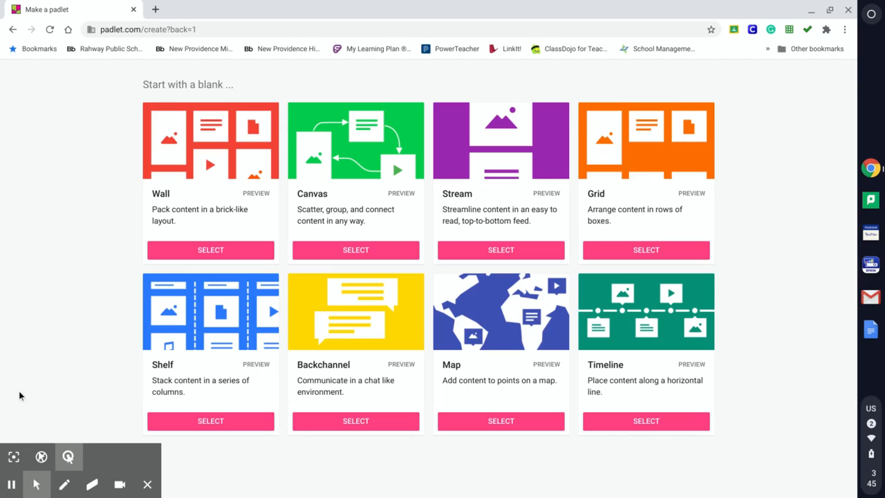
click(209, 256)
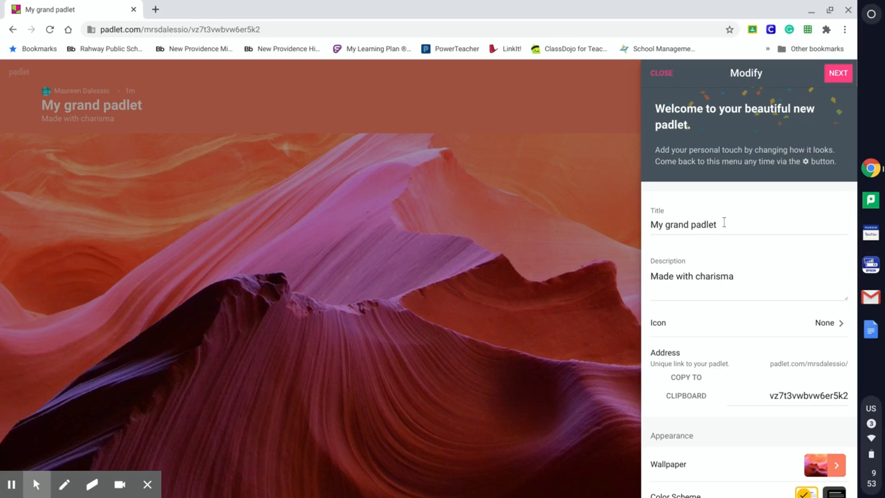
drag(723, 223, 624, 228)
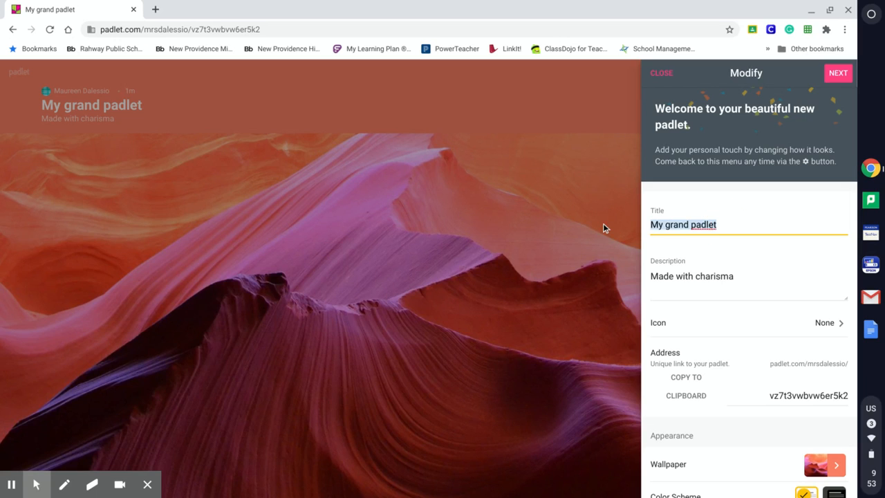
text(Inferences)
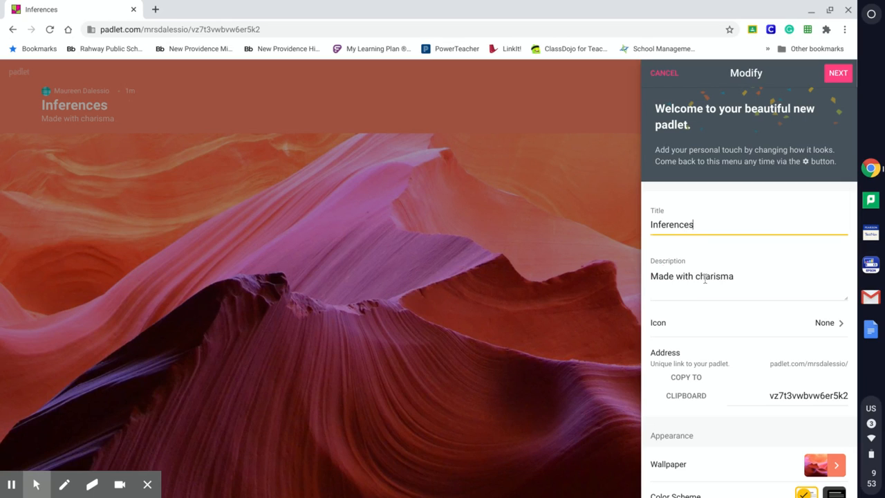
- Replace the padlet's description with "Make an inference about Chapter 9."
drag(735, 277, 651, 278)
text(Man)
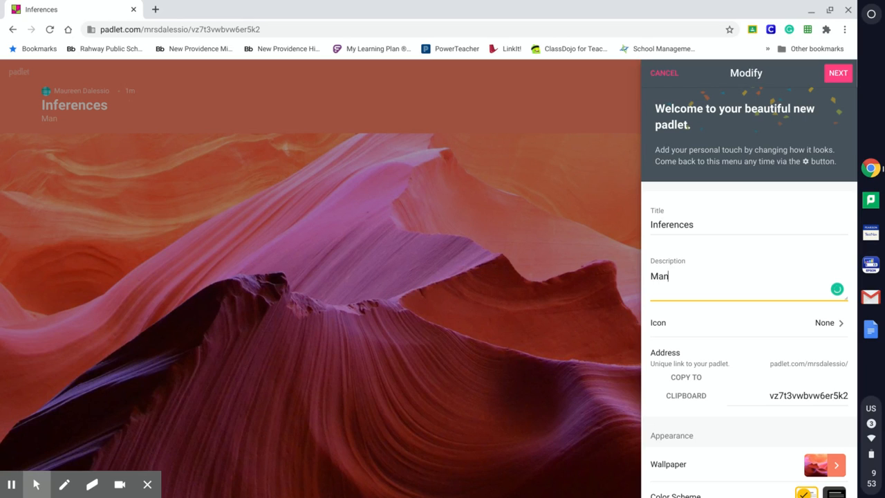
key(BackSpace)
text(ke abt)
key(BackSpace)
key(BackSpace)
text(n ine)
key(BackSpace)
text(ference about )
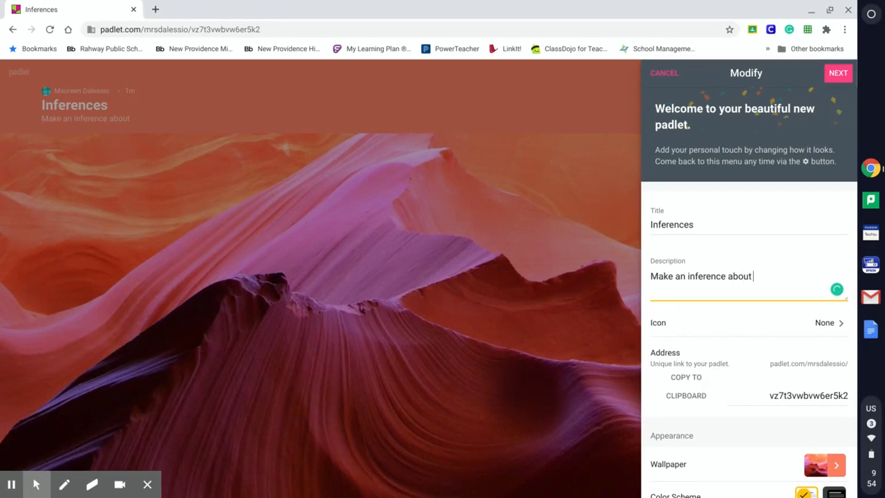
text(Chapter 9.)
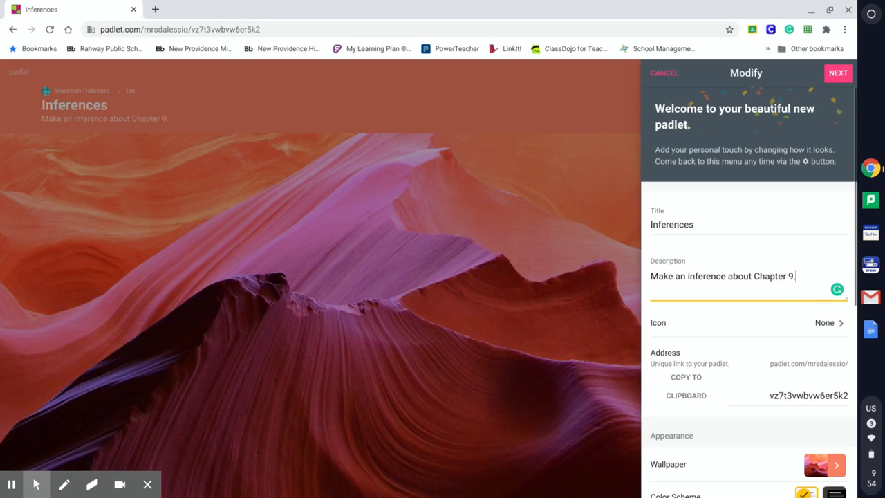
- Set the padlet's icon to the red apple emoji from the Food & Drink category
scroll(697, 322, down, 1)
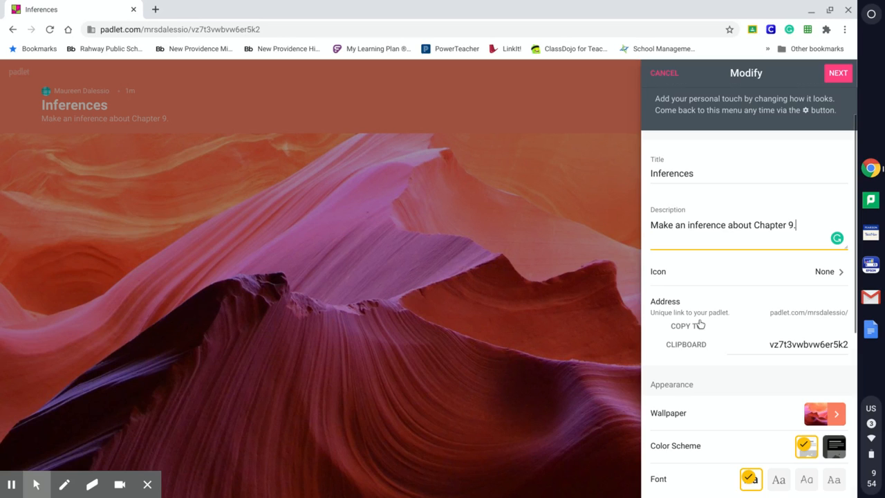
scroll(698, 322, down, 1)
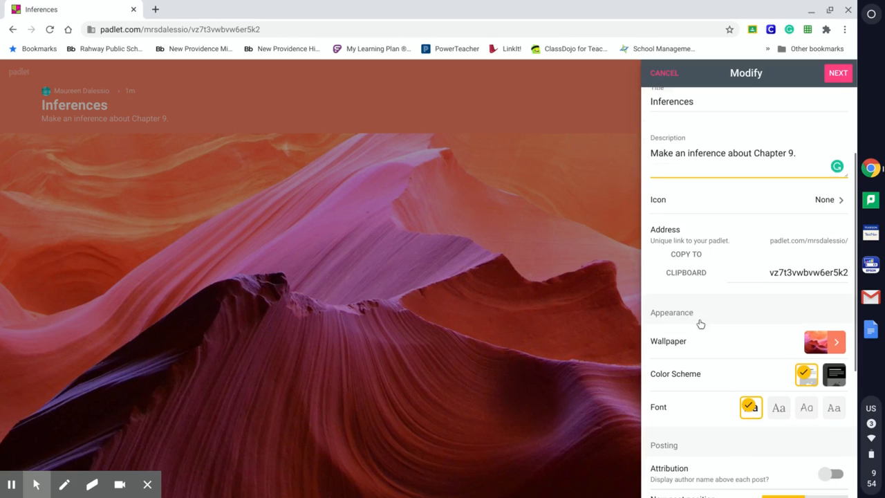
click(824, 197)
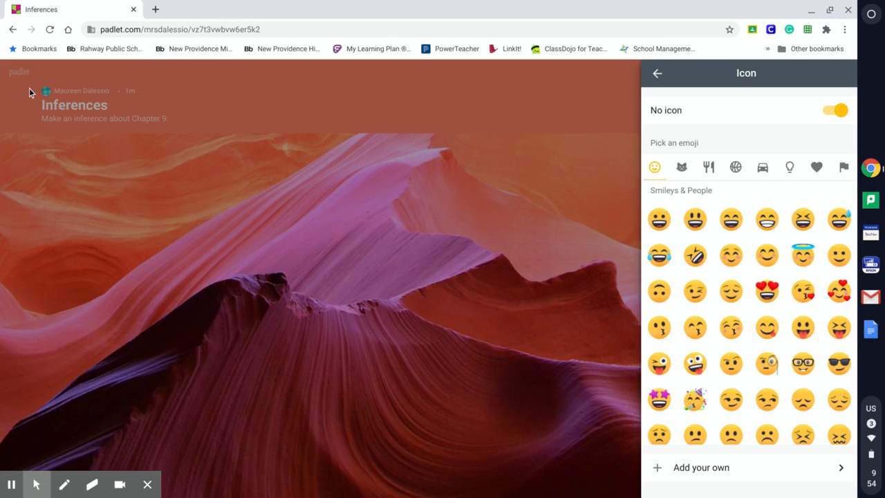
click(45, 95)
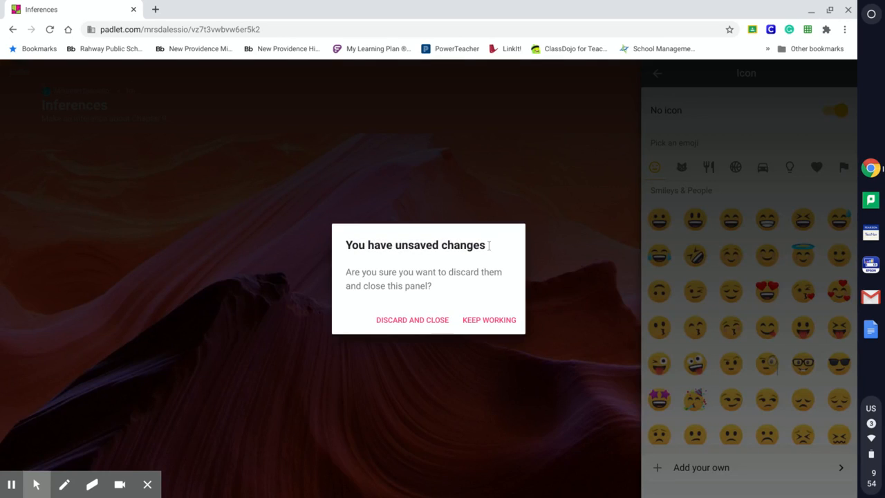
click(482, 316)
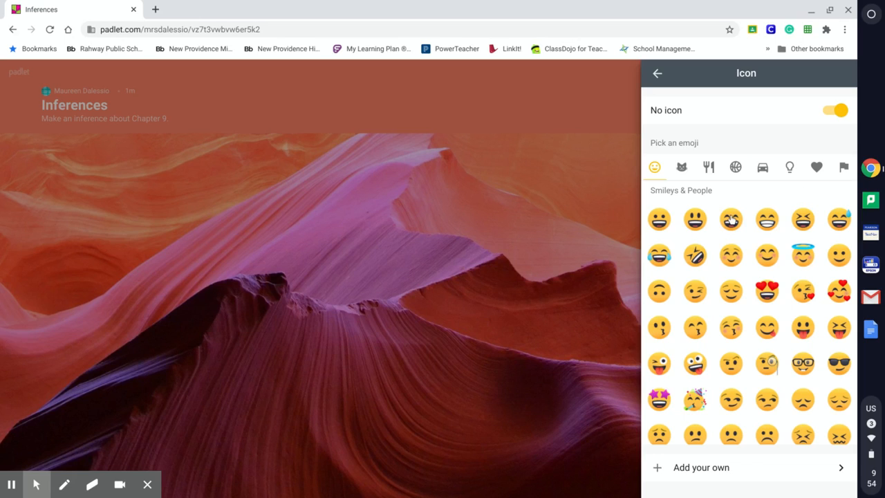
click(684, 169)
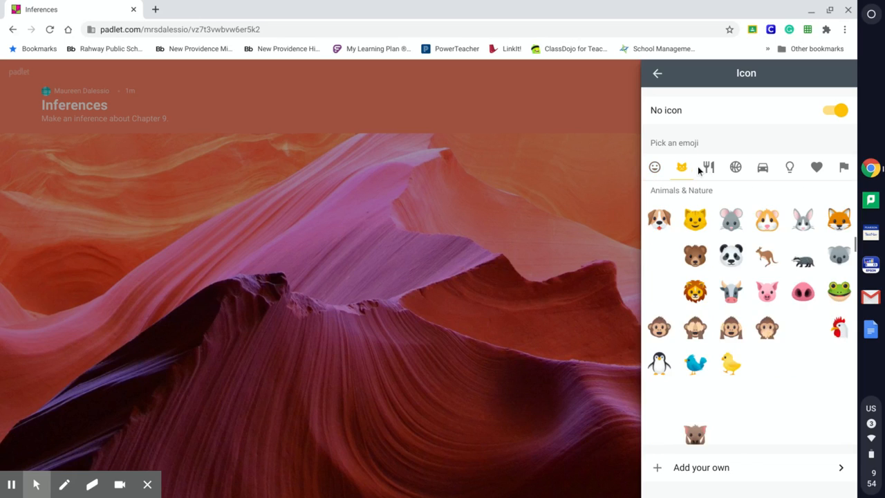
click(705, 172)
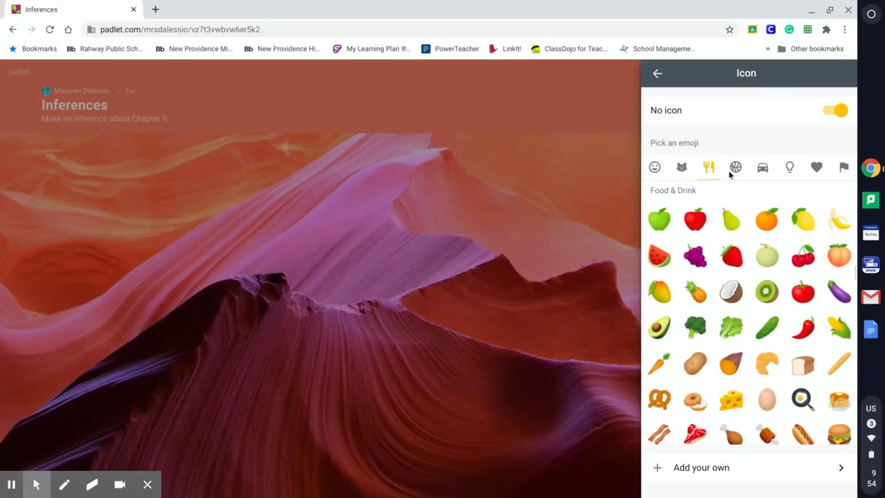
click(695, 220)
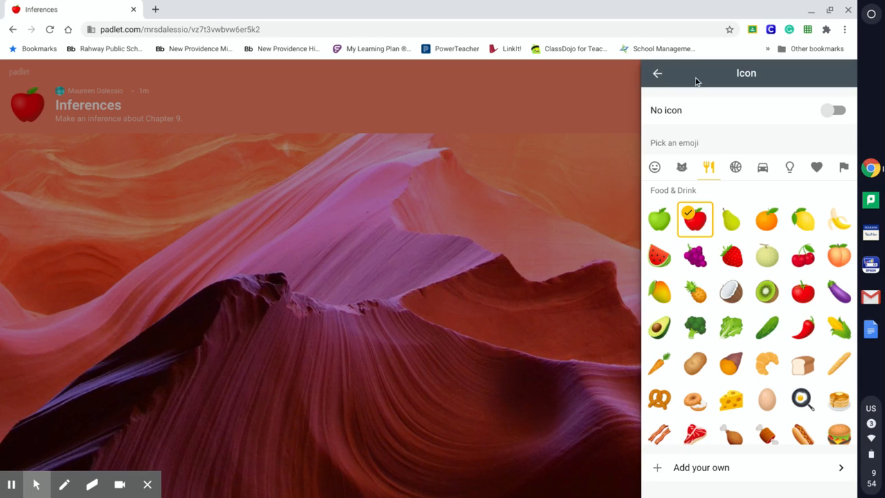
click(657, 74)
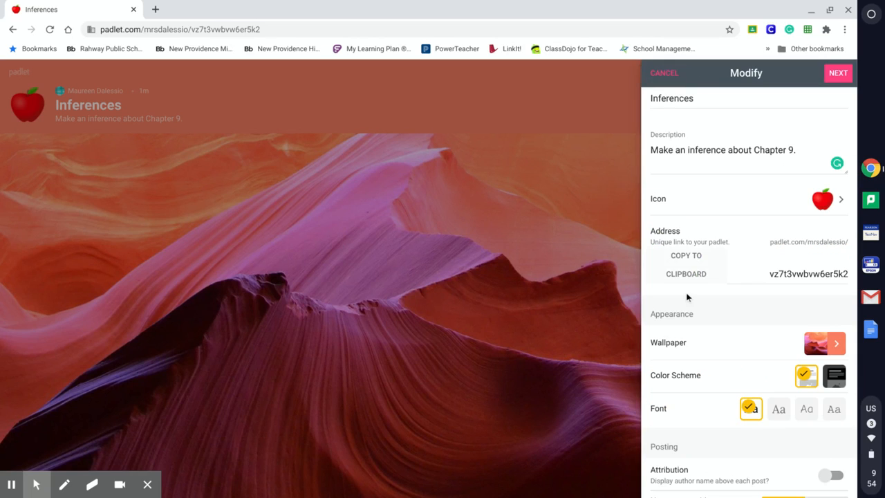
- Change the padlet's wallpaper to the dark blue solid color
scroll(686, 292, down, 1)
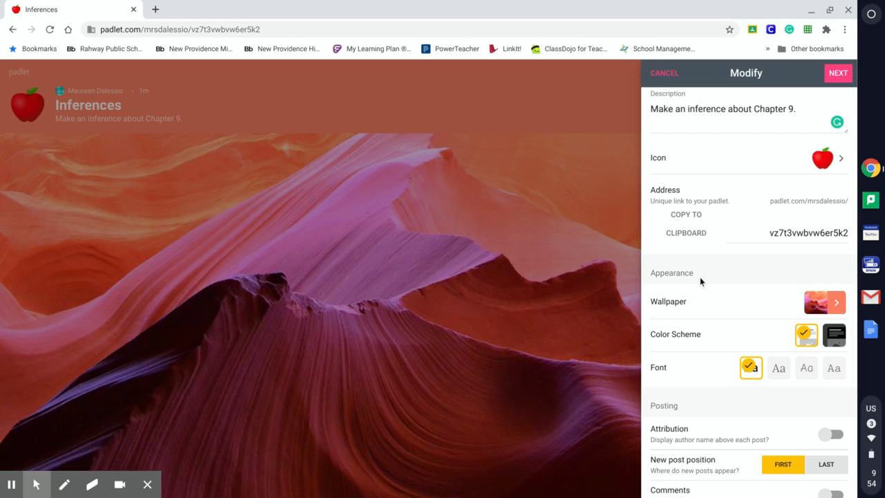
click(835, 304)
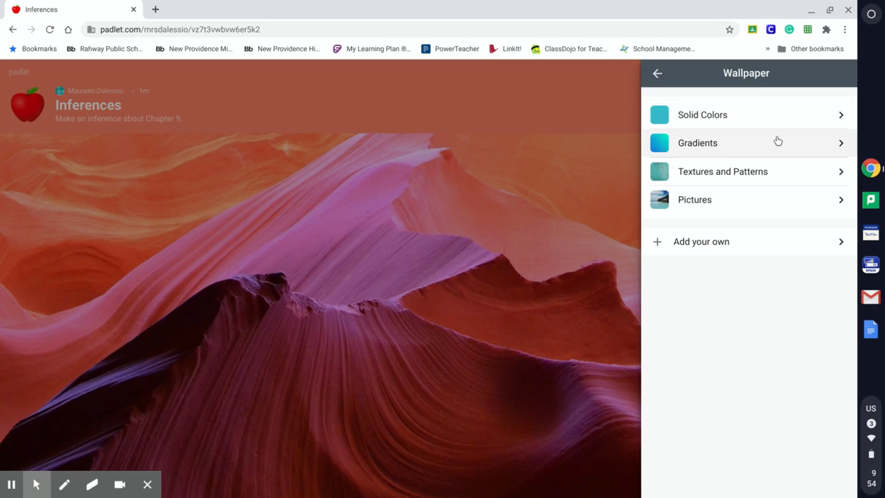
click(802, 125)
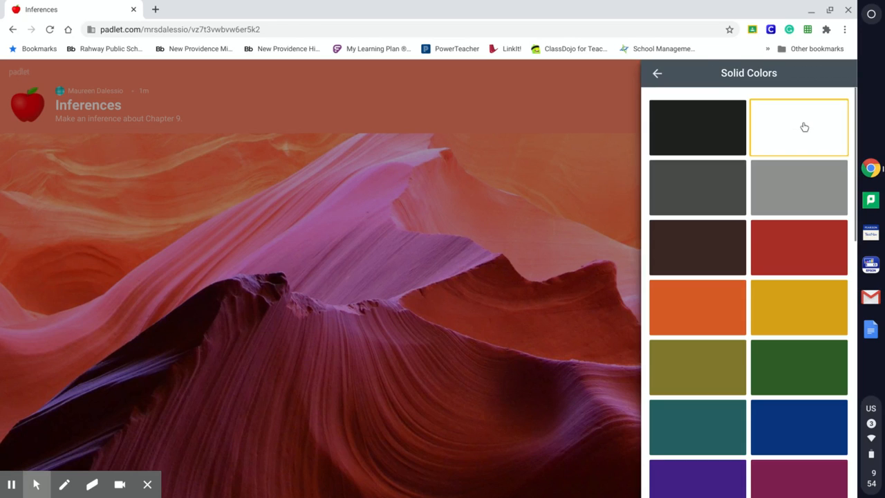
click(780, 422)
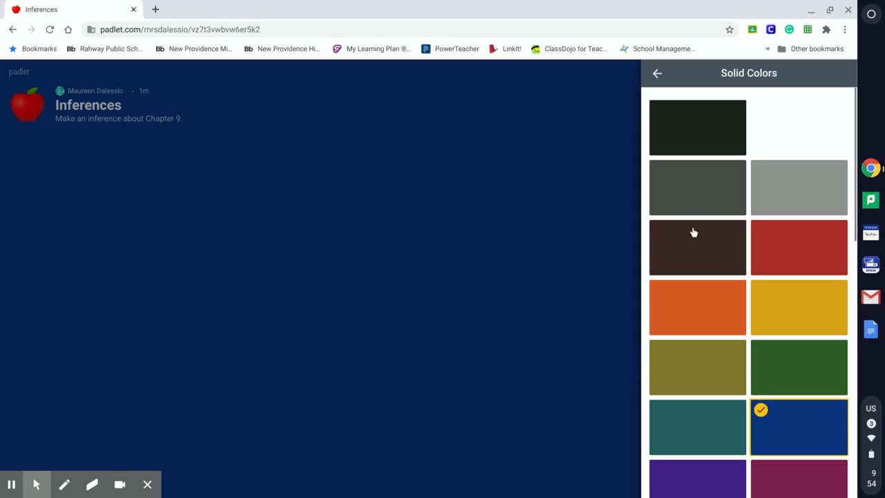
click(655, 74)
click(655, 76)
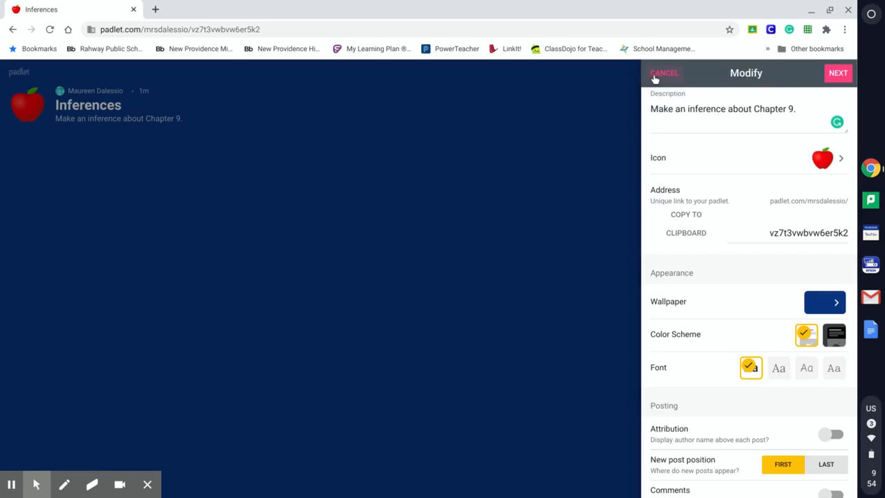
- Turn on attribution so that the author name is displayed above each post
scroll(729, 320, down, 2)
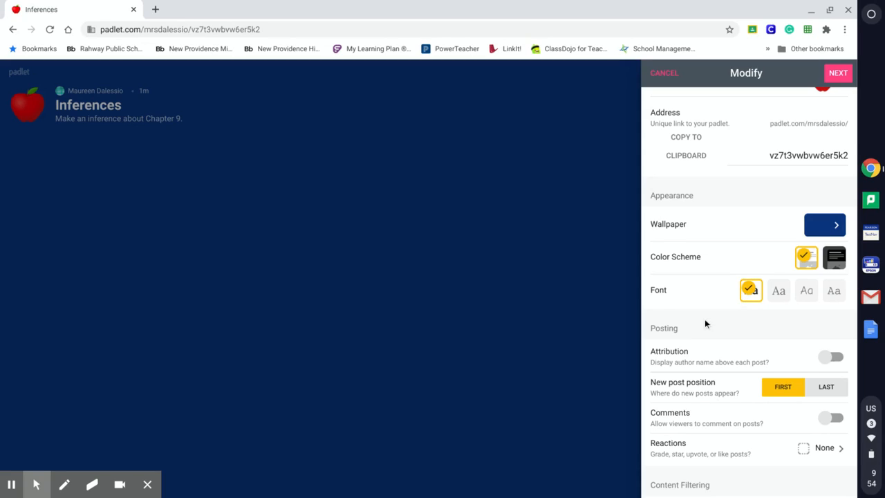
scroll(705, 322, down, 3)
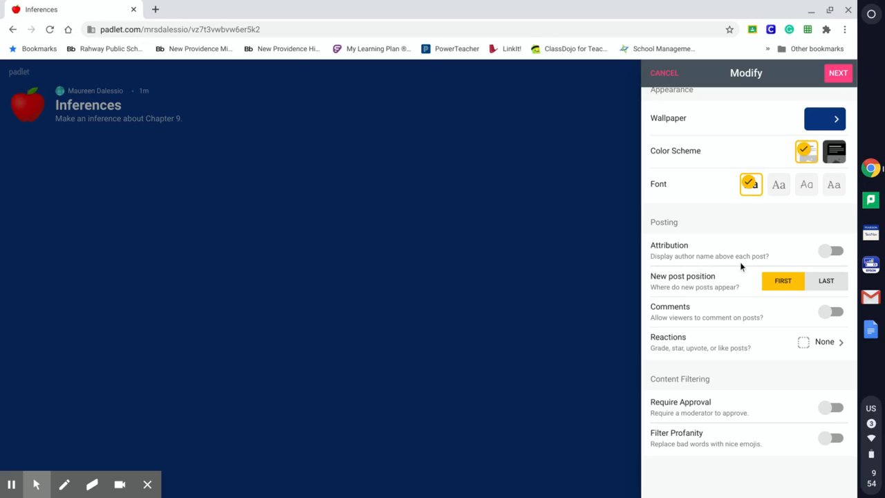
click(826, 250)
- Allow viewers to comment on posts and set the post reactions to Like
scroll(723, 313, down, 1)
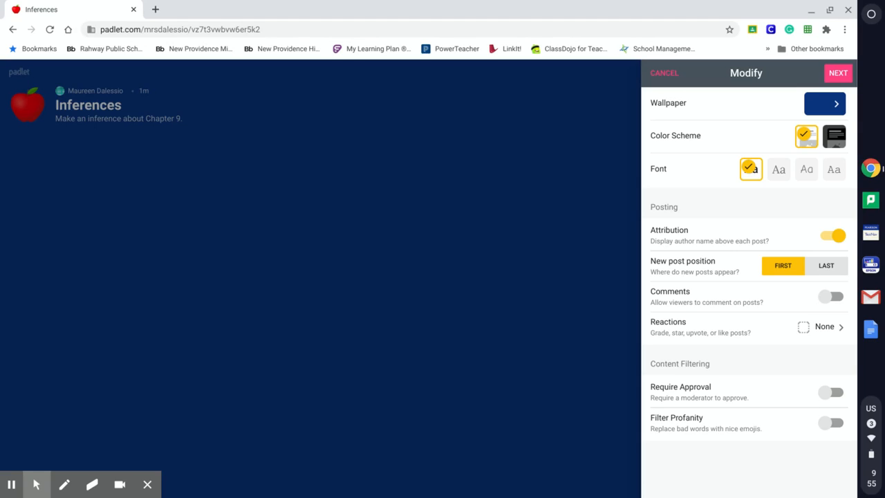
click(820, 299)
click(833, 326)
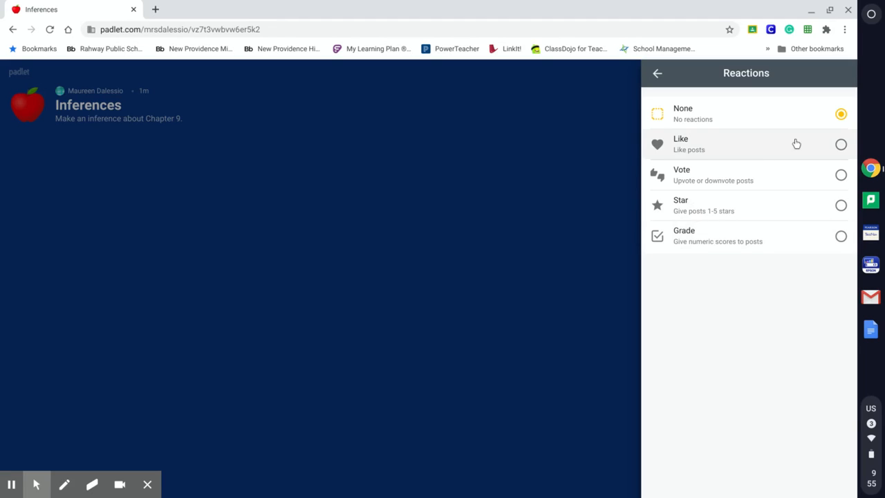
click(841, 145)
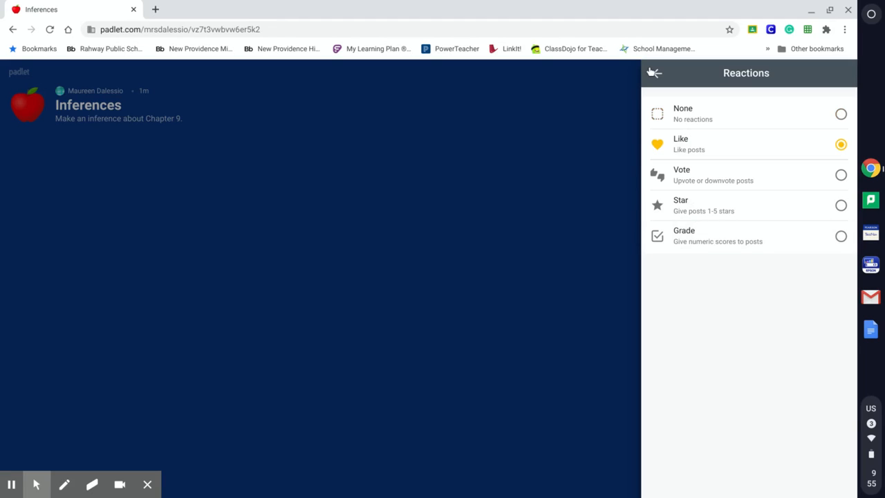
click(656, 76)
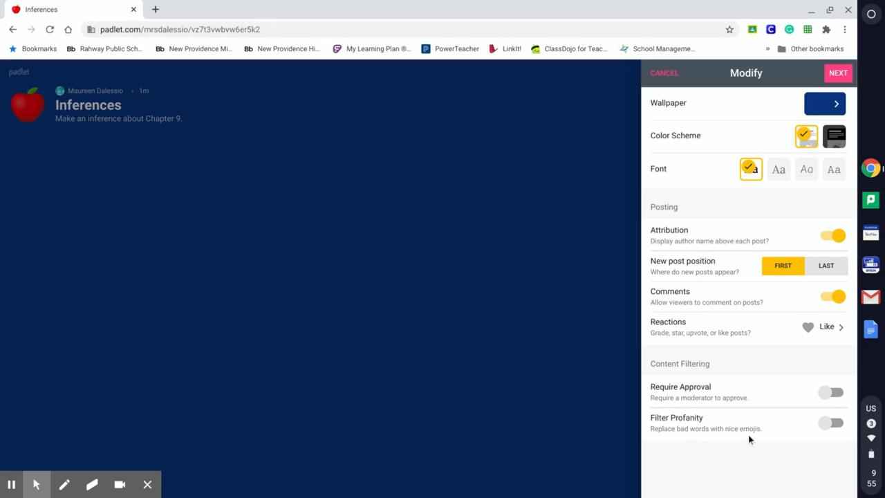
- Review the padlet's settings, then save them and finish the setup to start posting
scroll(748, 437, up, 5)
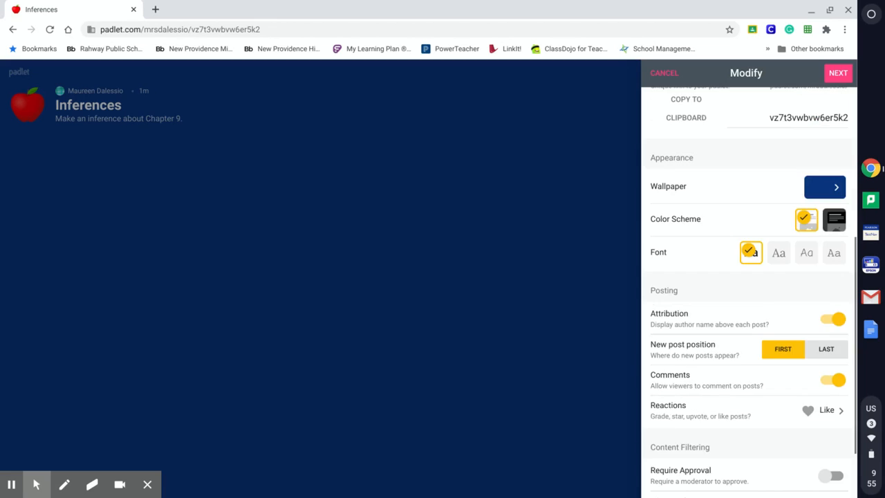
scroll(749, 436, up, 3)
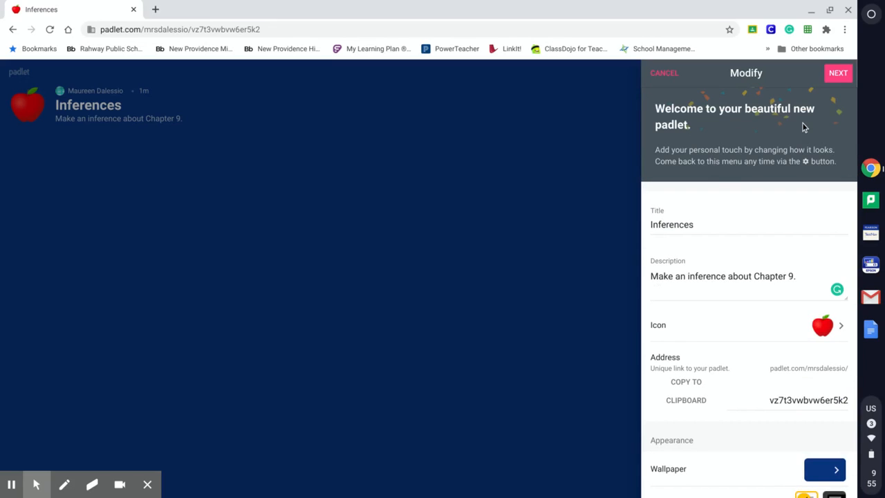
scroll(802, 135, down, 3)
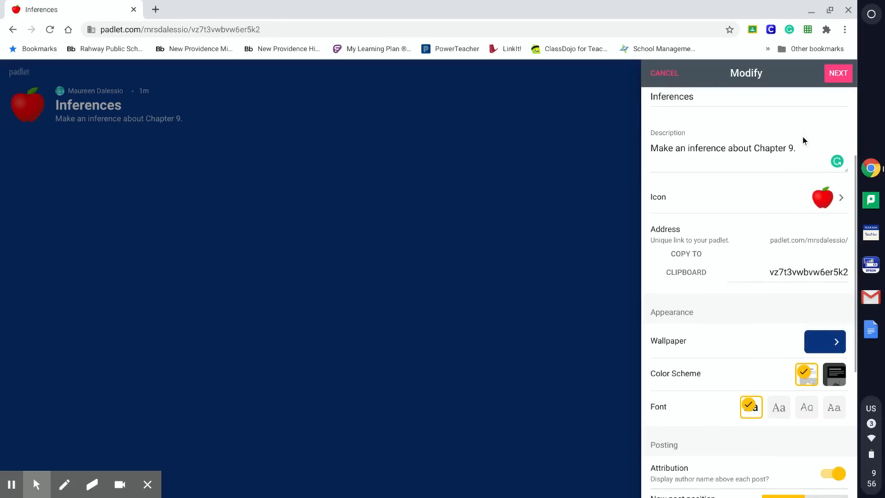
click(841, 71)
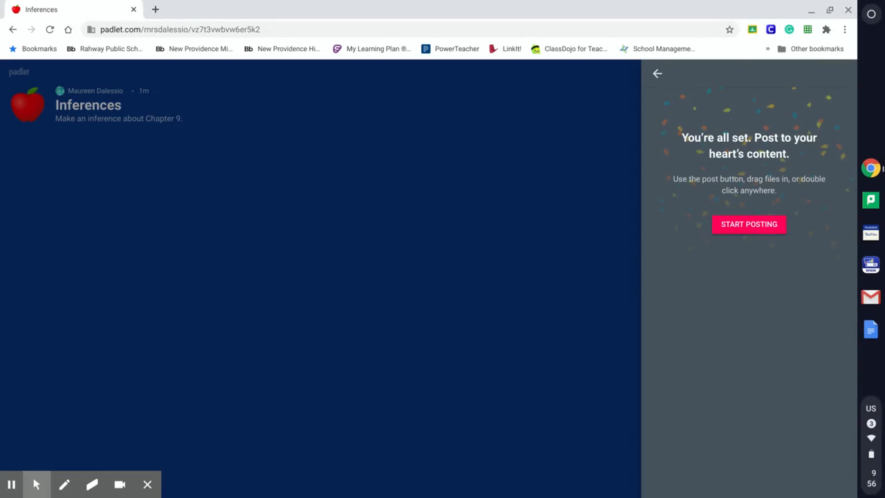
click(746, 228)
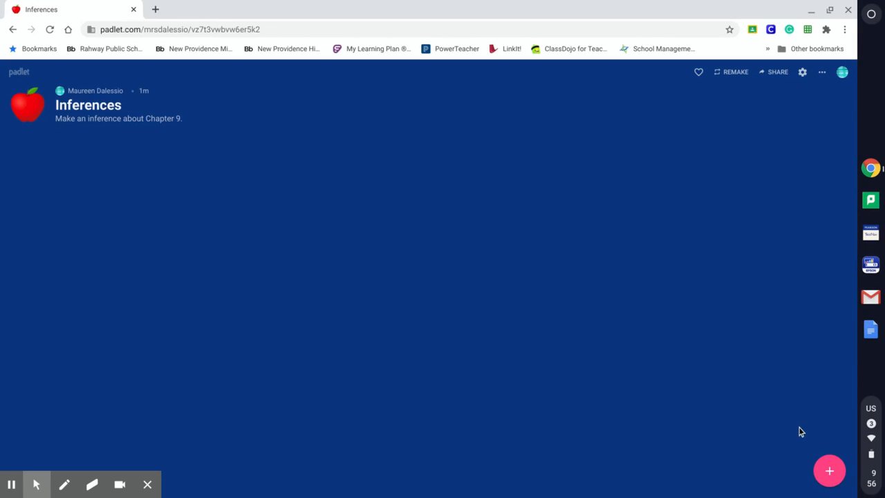
- Add a post titled "Inferences" with the text "Make an inference about chapter 9."
click(828, 472)
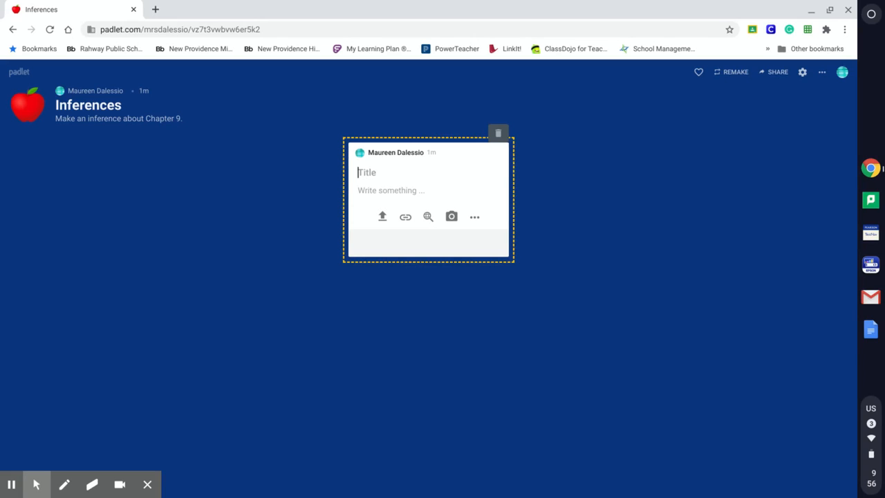
text(Infer)
text(ences)
click(393, 197)
text(Make)
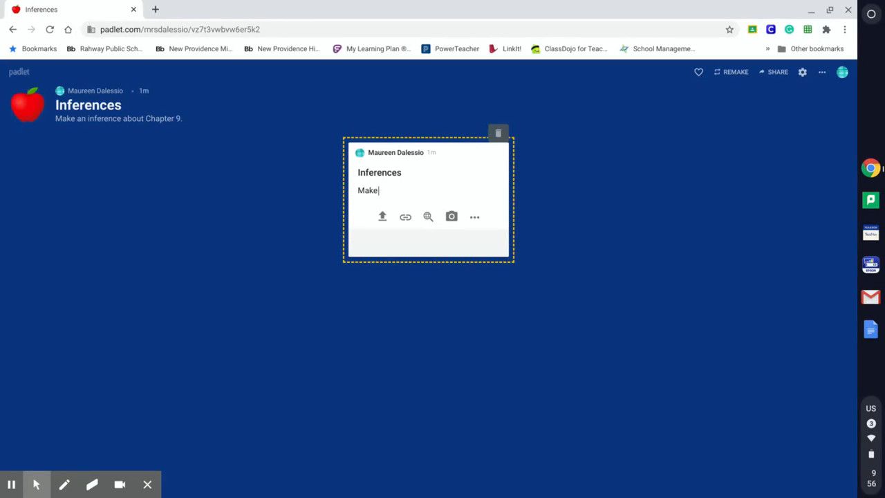
text( an inference about ch)
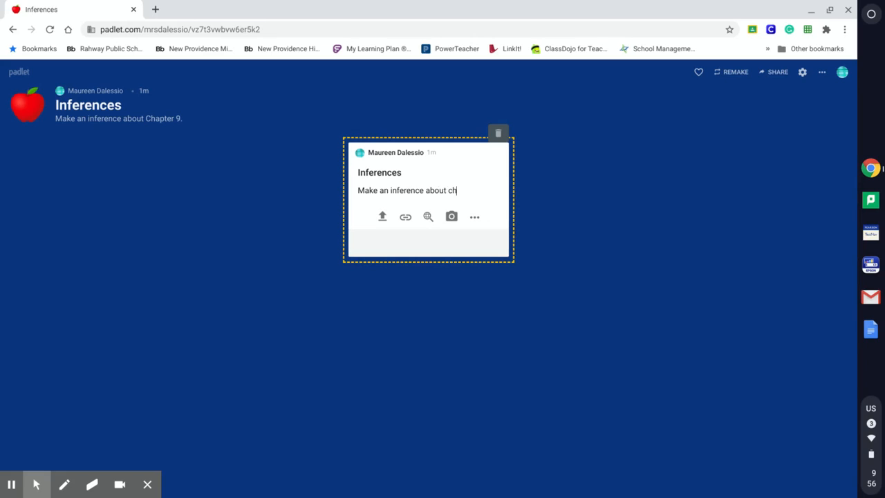
text(apter 9.)
- Upload Tuck Everlasting.jpg from Downloads as the post's attachment and finish the post
click(473, 219)
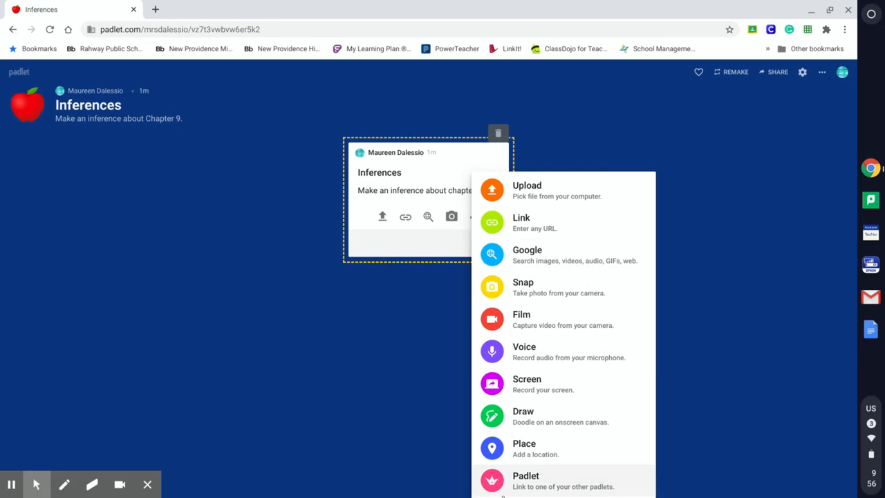
click(517, 197)
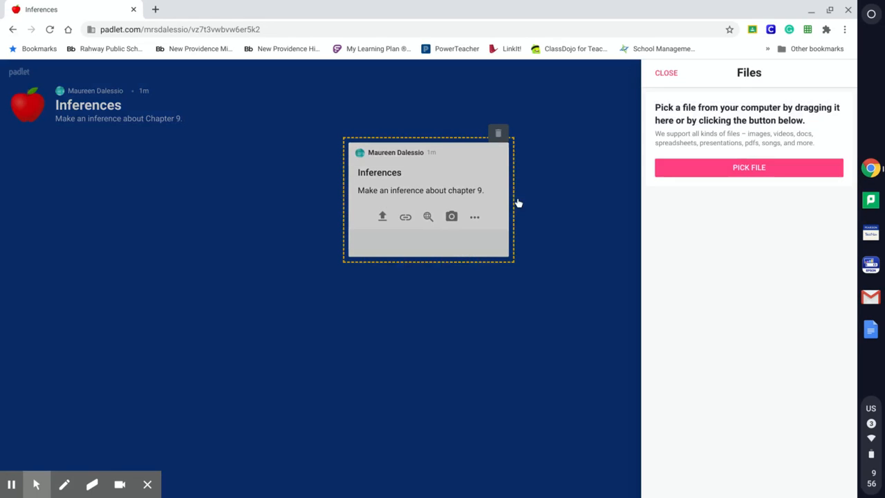
click(671, 178)
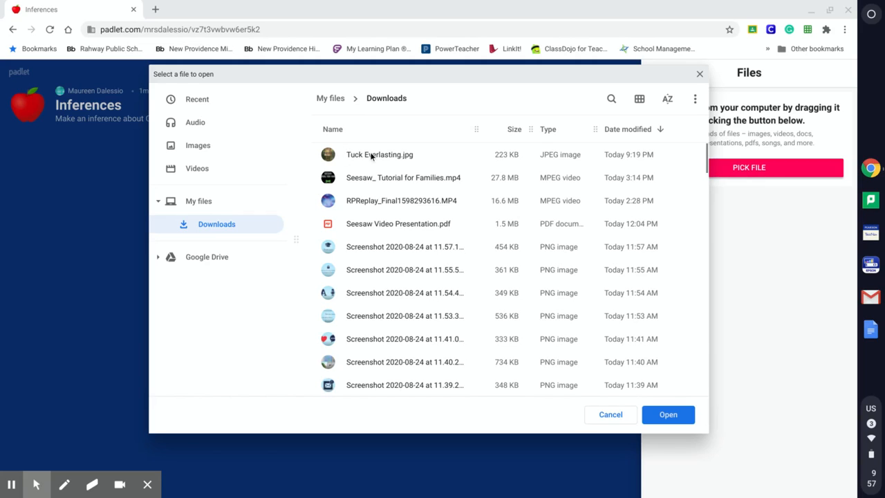
click(371, 157)
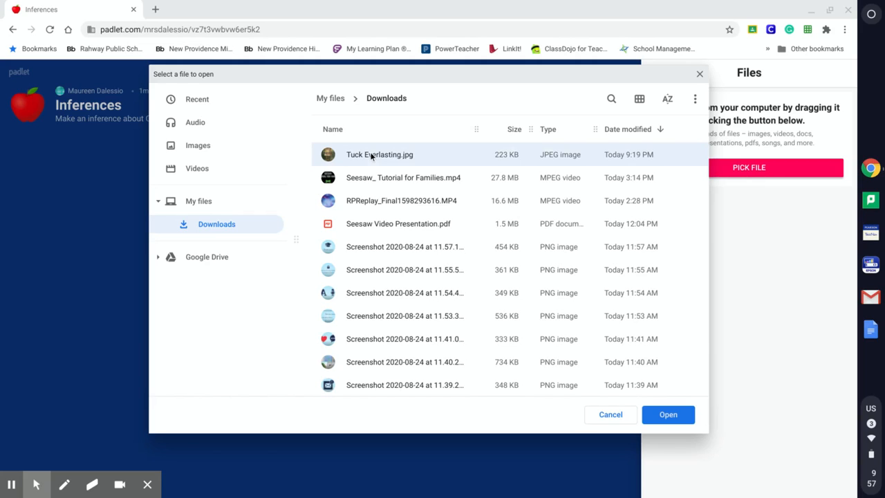
click(664, 414)
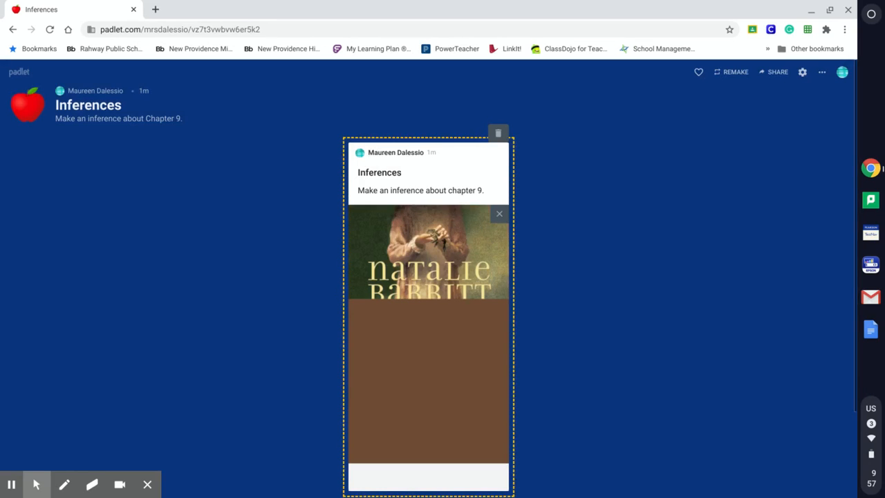
scroll(556, 277, down, 2)
scroll(556, 277, up, 2)
scroll(556, 281, down, 1)
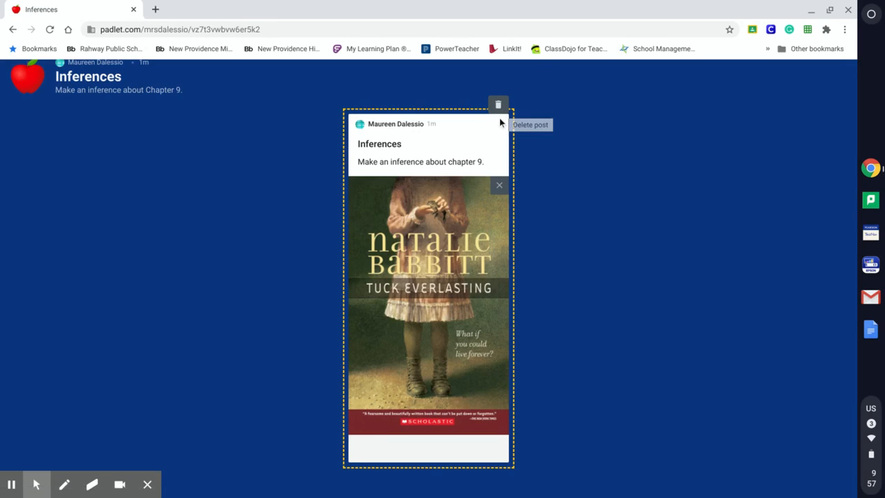
click(532, 133)
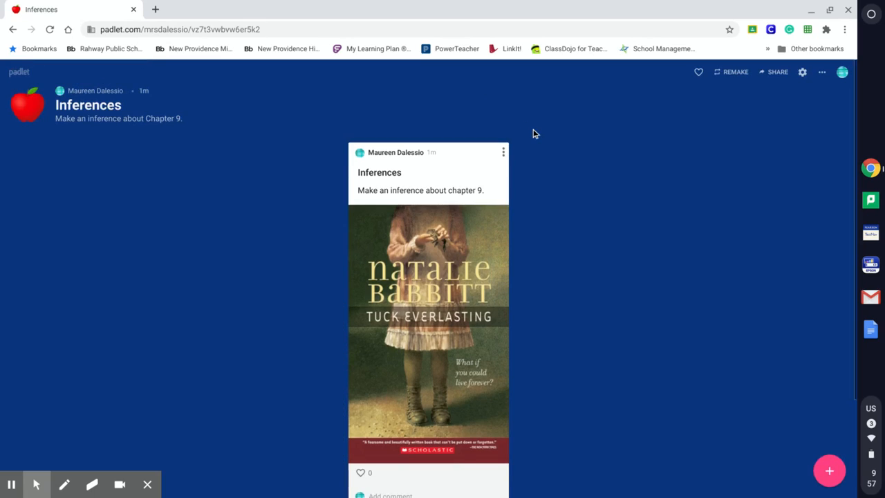
- Change the Inferences post's background color to pink
scroll(510, 146, down, 1)
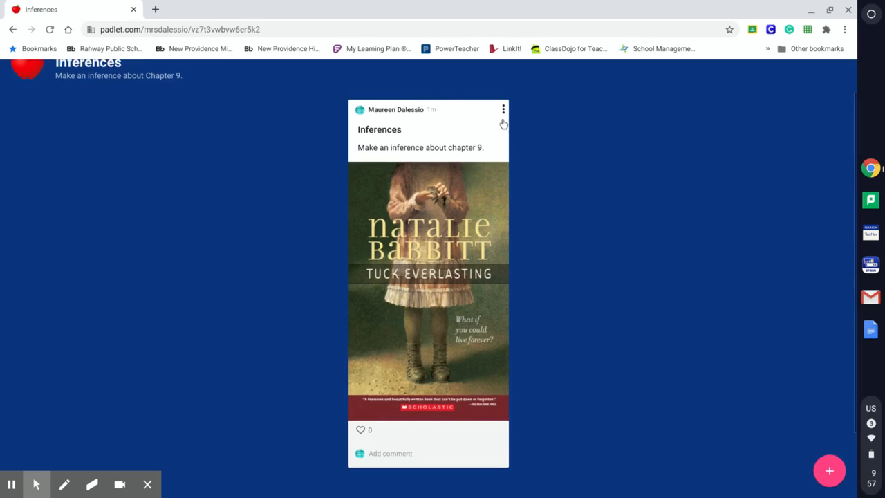
click(503, 109)
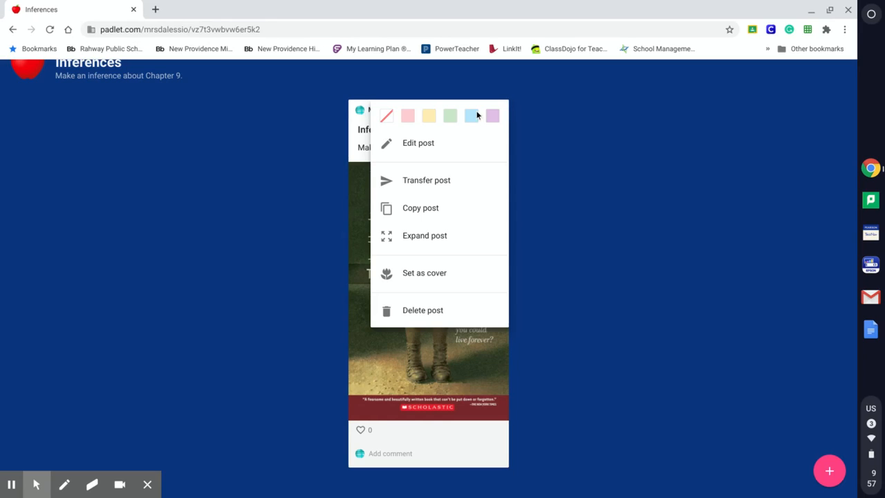
click(407, 116)
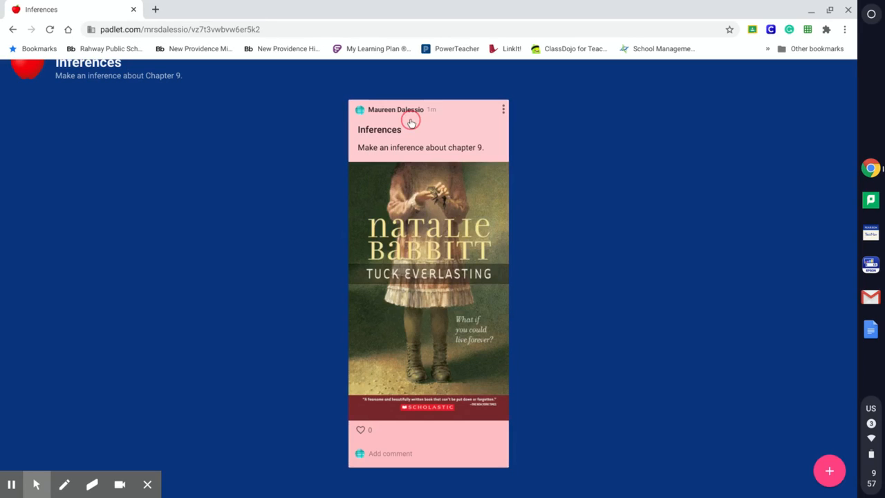
- Reopen the pink Inferences post for editing and try to reposition it on the padlet
click(503, 110)
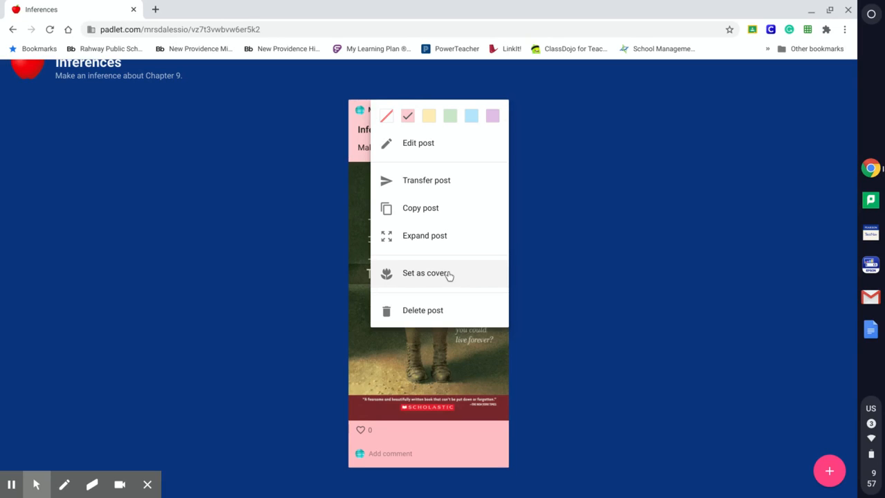
click(408, 154)
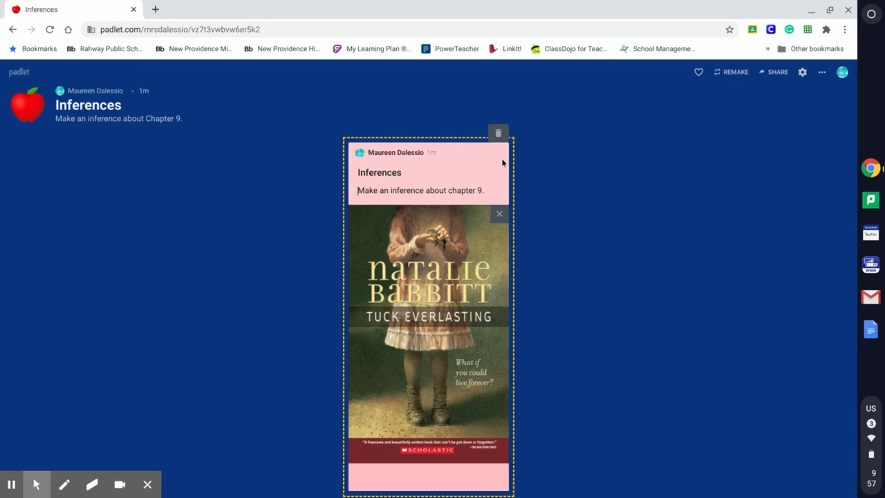
right_click(619, 224)
click(600, 222)
drag(430, 319, 504, 238)
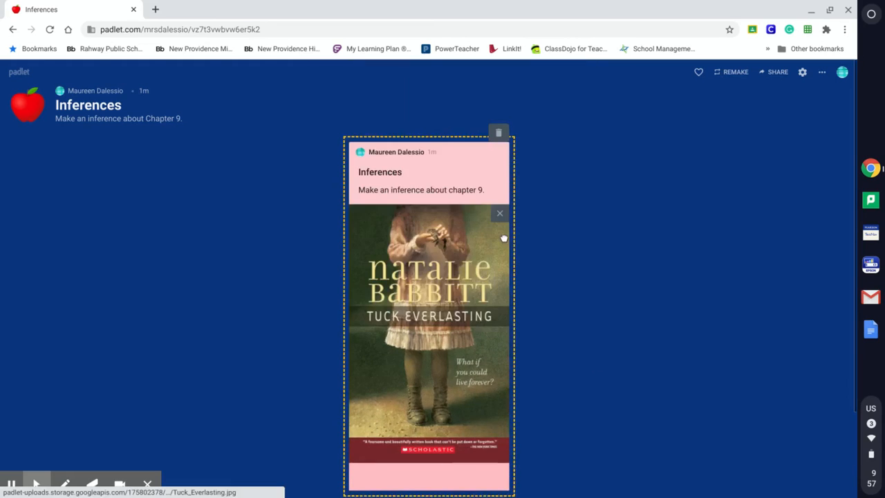
- Change the padlet's format to Canvas and shift the Inferences post slightly
click(823, 73)
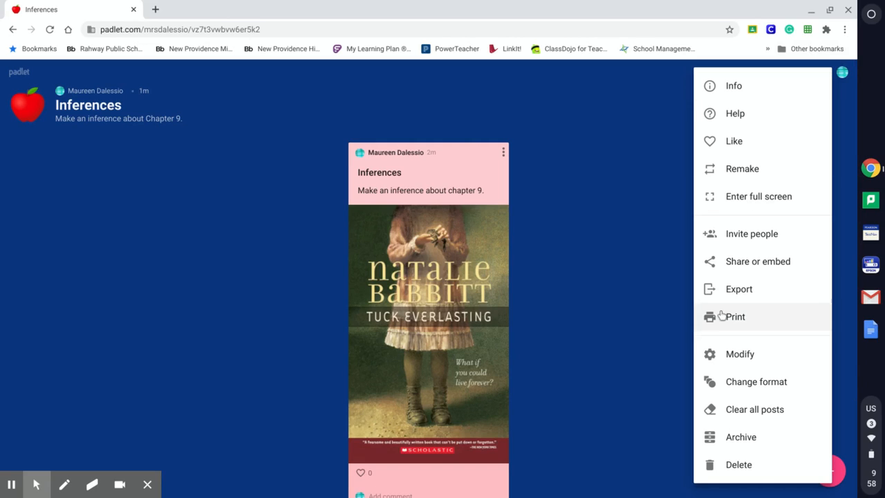
click(743, 383)
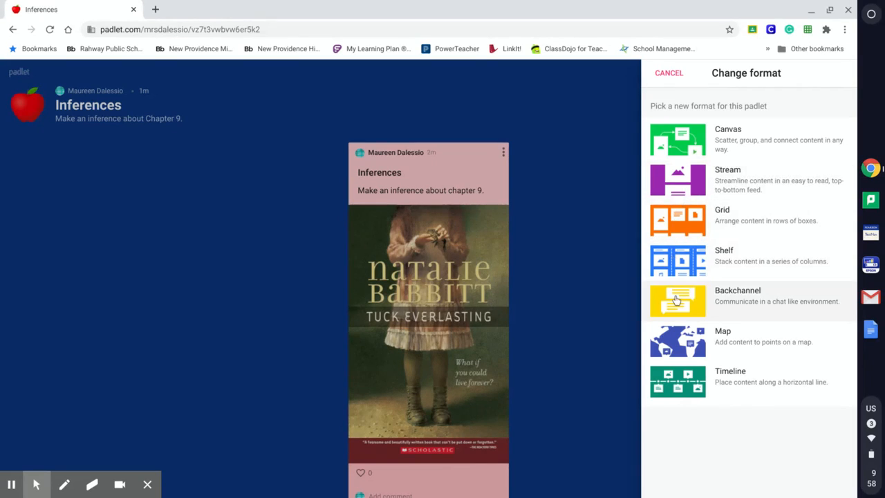
click(676, 159)
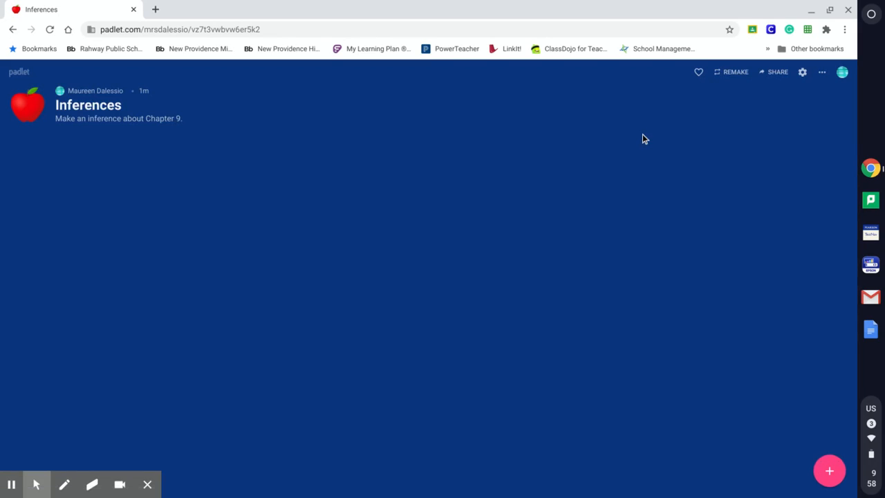
mouse_move(74, 203)
mouse_down()
mouse_move(141, 220)
mouse_move(339, 219)
mouse_move(327, 154)
mouse_move(134, 206)
mouse_move(72, 203)
mouse_up()
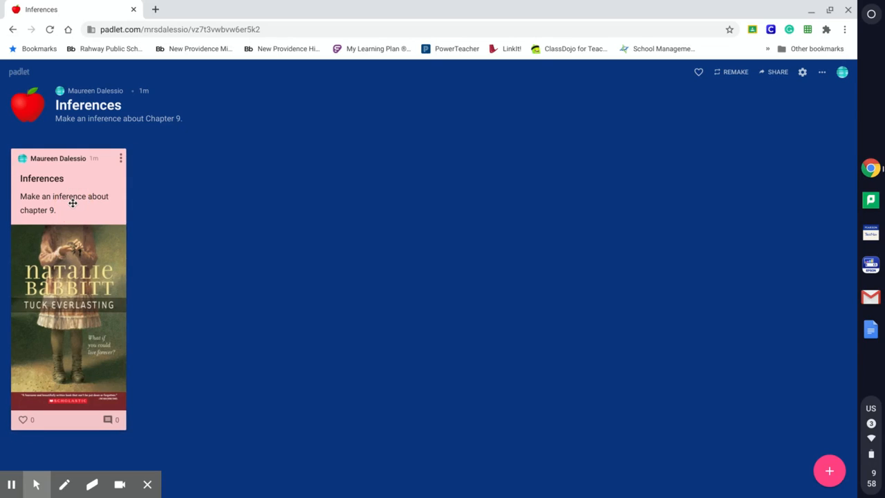
- Examine the padlet's privacy levels and visitor permission options in its sharing settings, keeping Secret and Can write
click(780, 78)
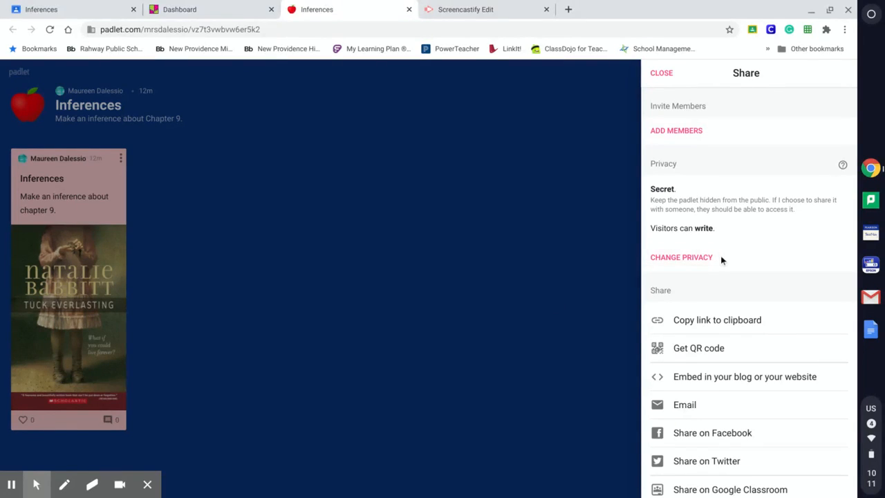
click(691, 257)
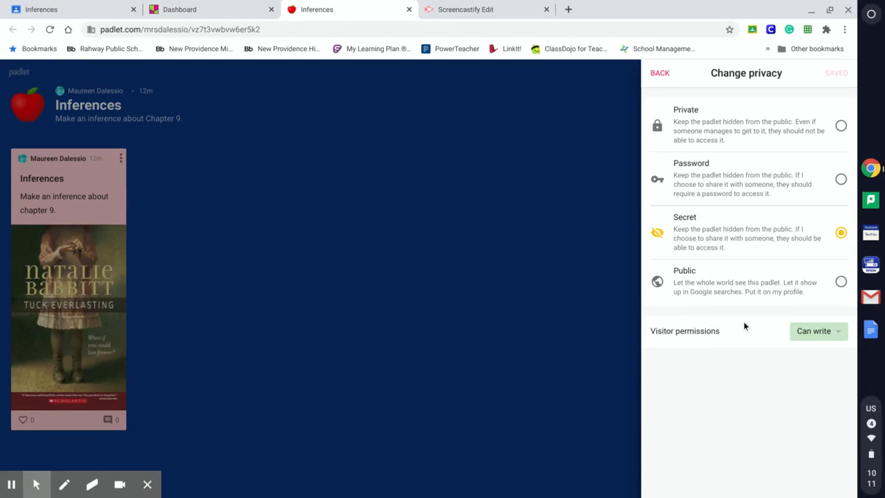
click(823, 328)
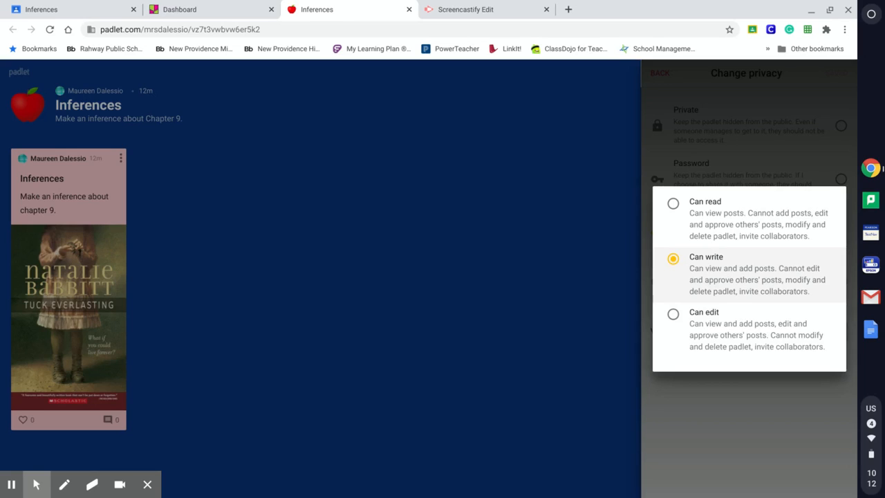
click(688, 407)
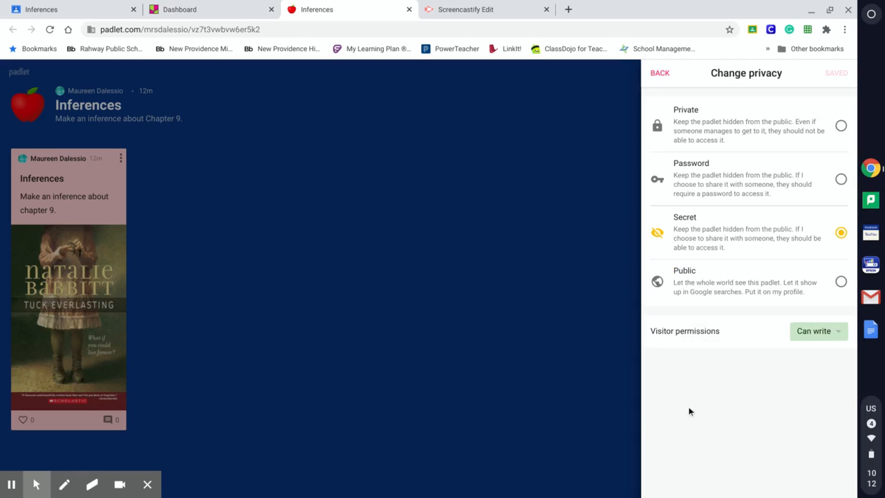
click(665, 74)
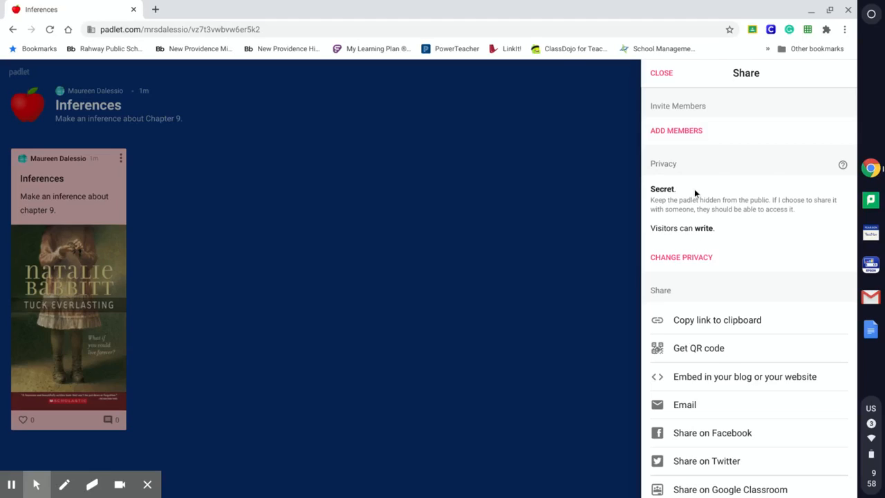
- Share the padlet to the Grade 3 class on Google Classroom as a new assignment
scroll(694, 191, down, 3)
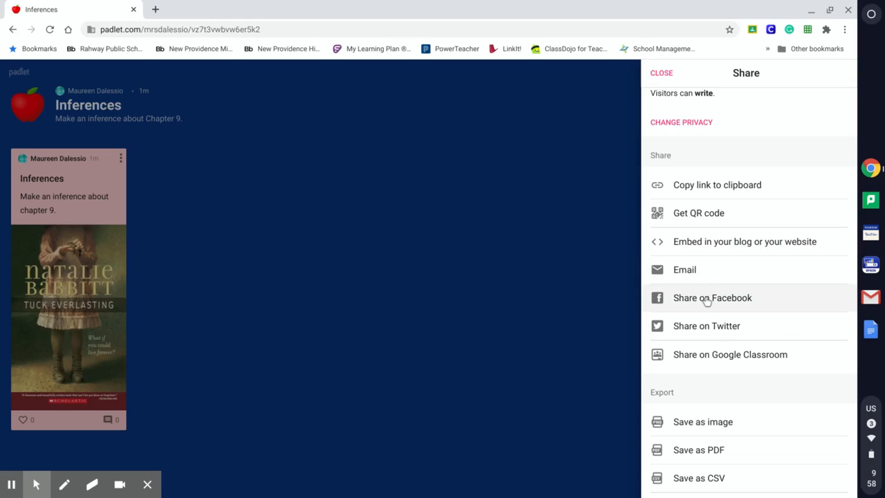
click(699, 354)
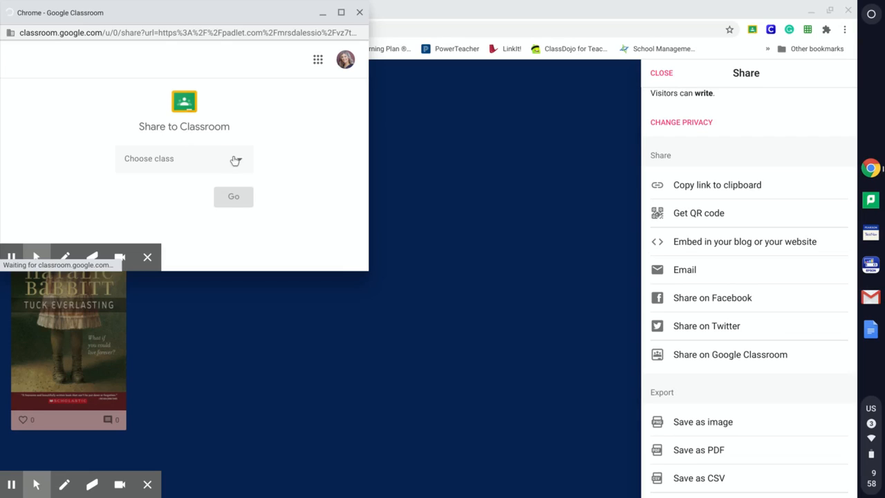
click(235, 160)
scroll(233, 161, down, 3)
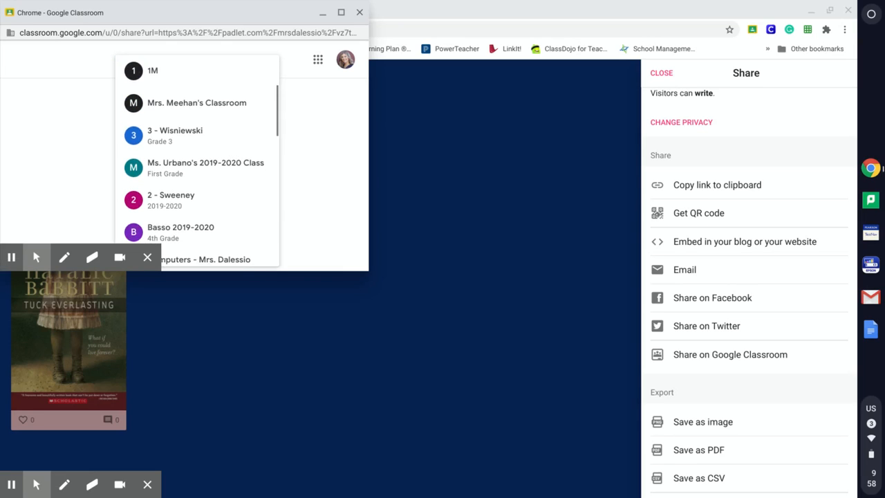
click(215, 137)
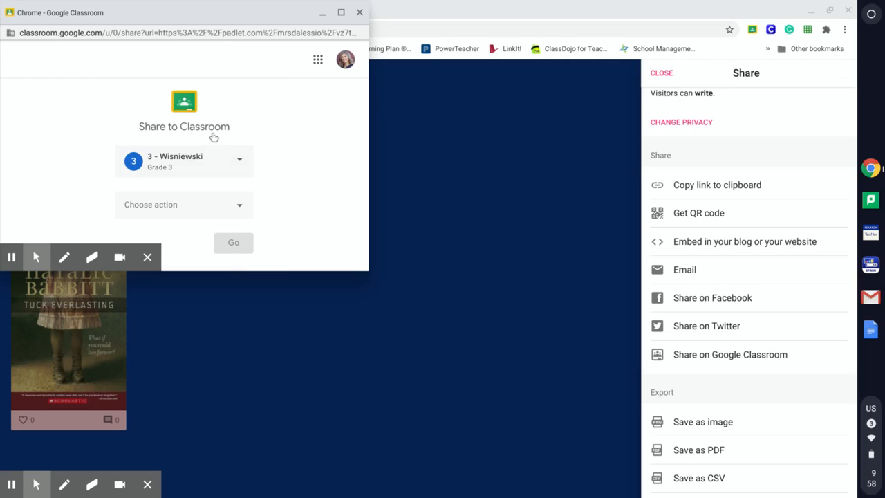
click(236, 204)
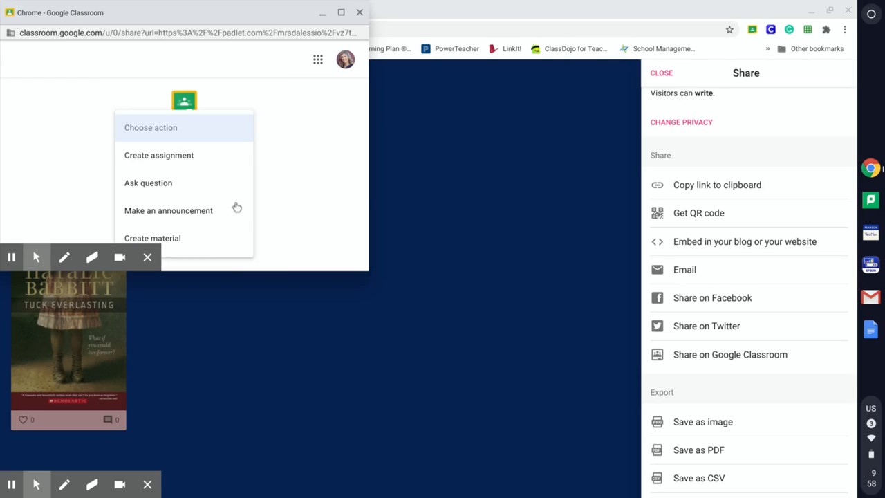
click(186, 156)
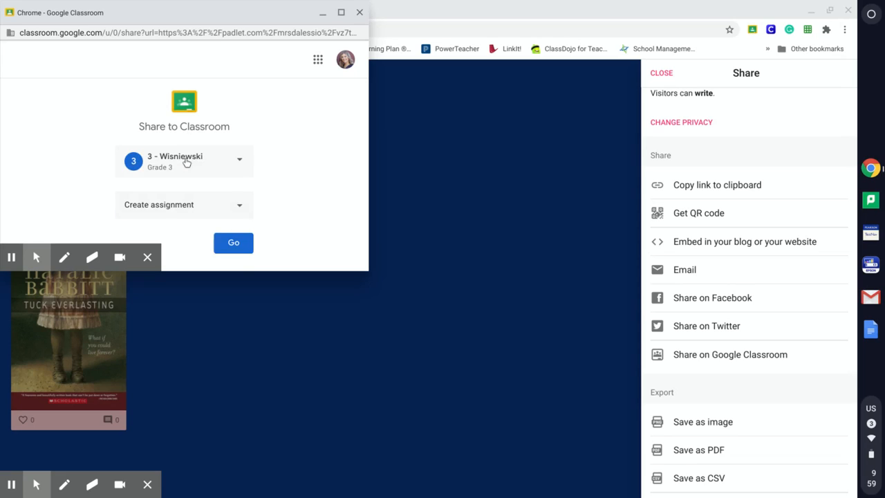
click(235, 248)
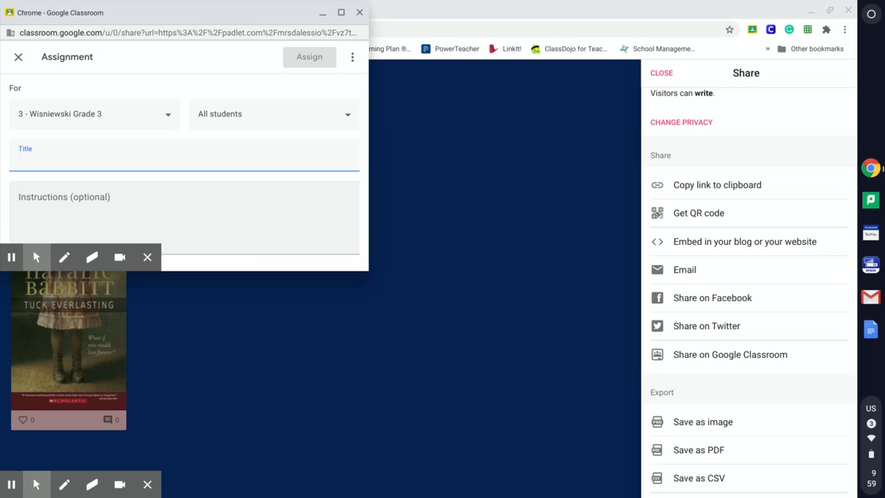
- Title the assignment "Inferences", add the instructions "Use this link to answer the padlet." and check the attached padlet link
text(Inferences)
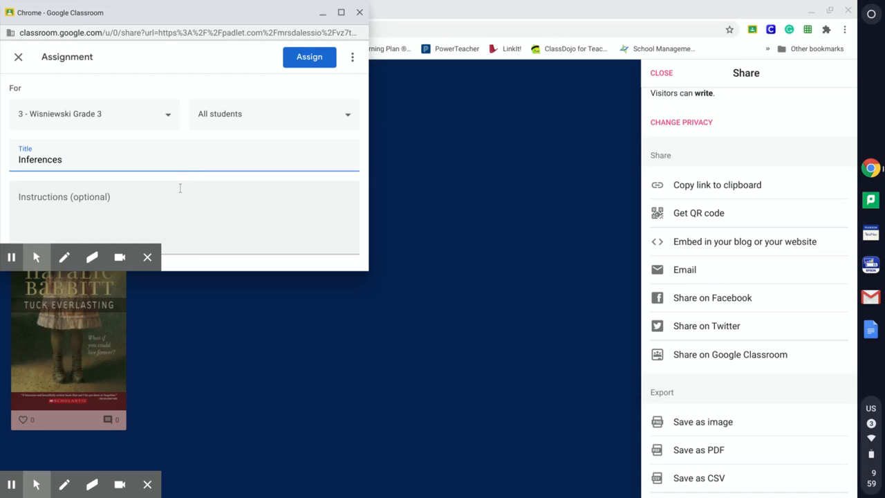
click(179, 188)
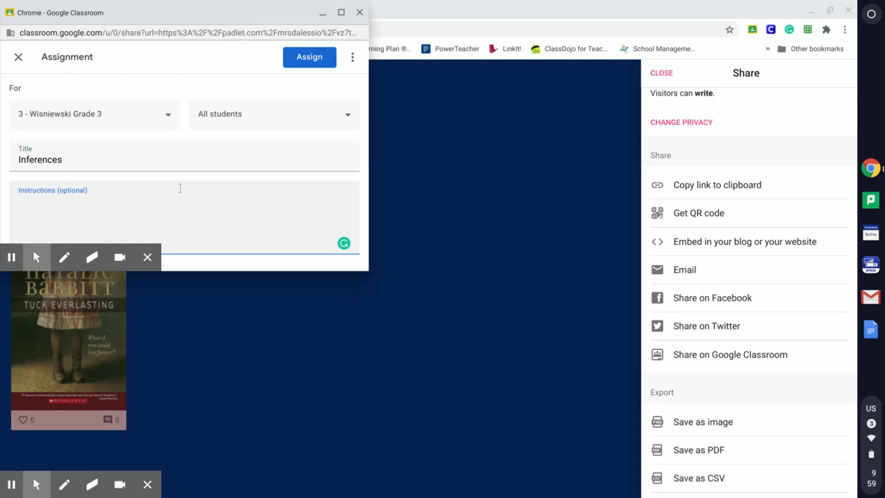
text(Use this link to answer the padlet.)
scroll(184, 170, down, 3)
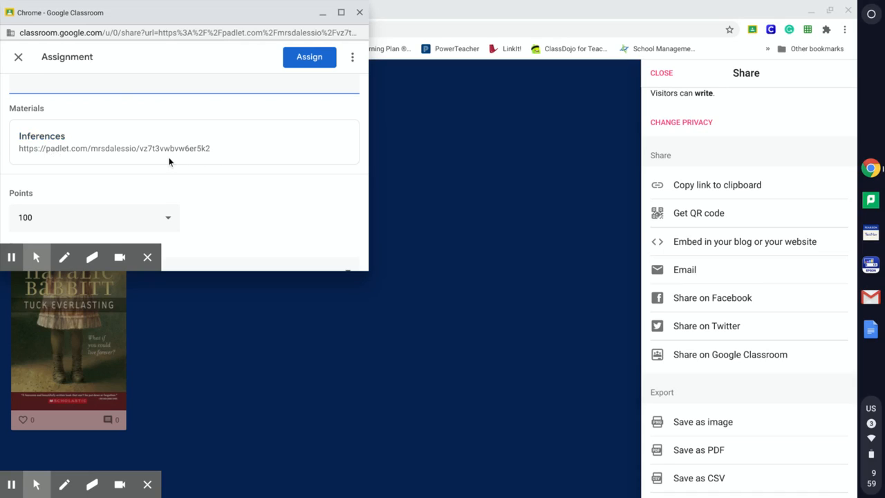
- Post the assignment to the class with 100 points, no due date and no topic, and close the Classroom pop-up
scroll(169, 162, down, 3)
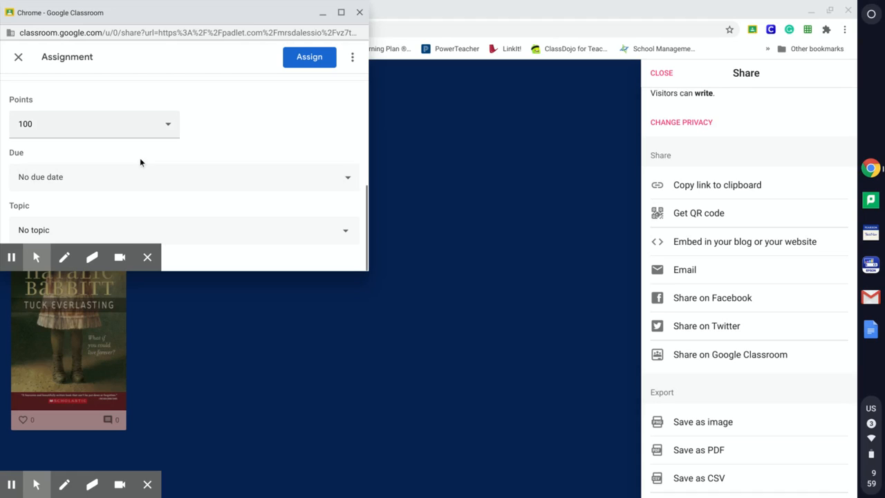
click(309, 65)
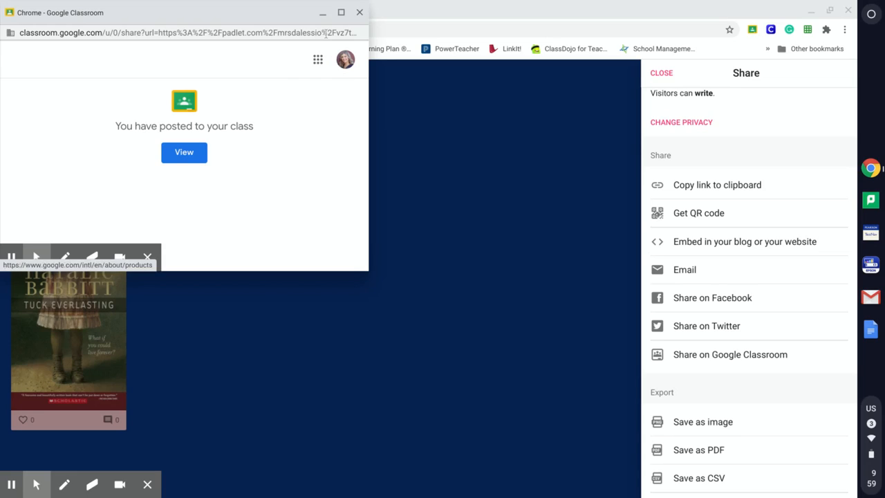
click(358, 12)
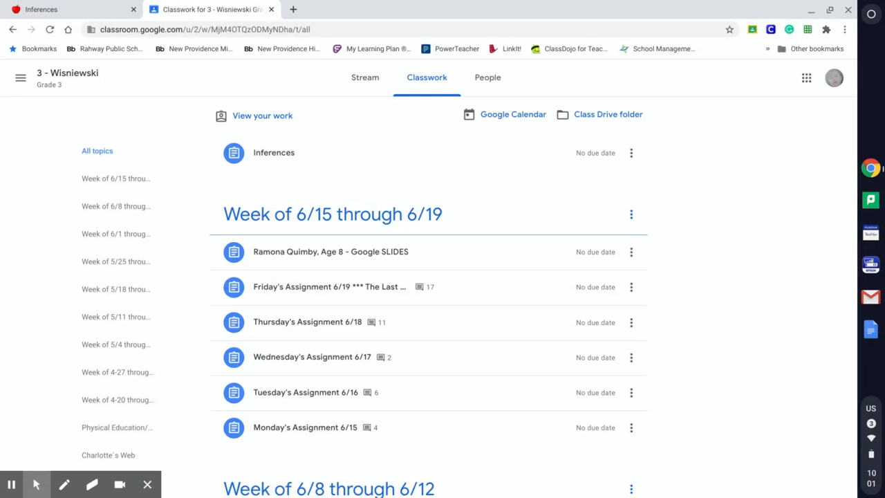
- Open the Inferences assignment from the class's classwork in Google Classroom and follow its attached padlet link
click(279, 157)
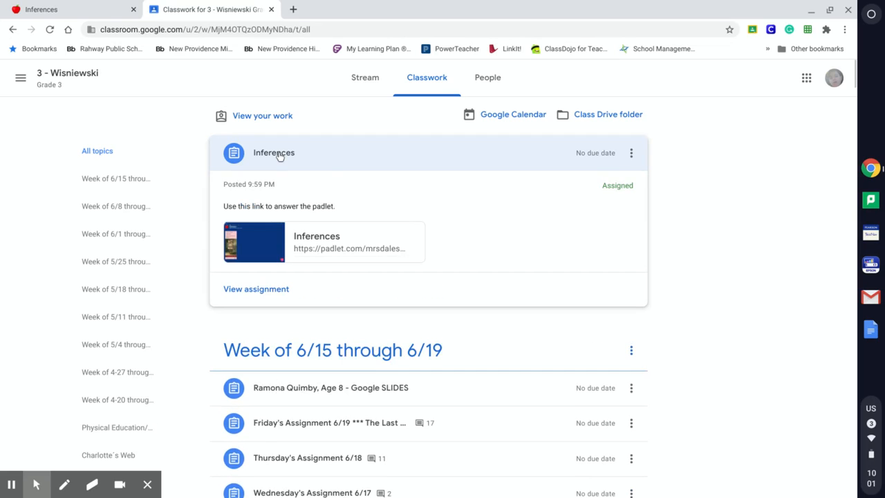
click(232, 289)
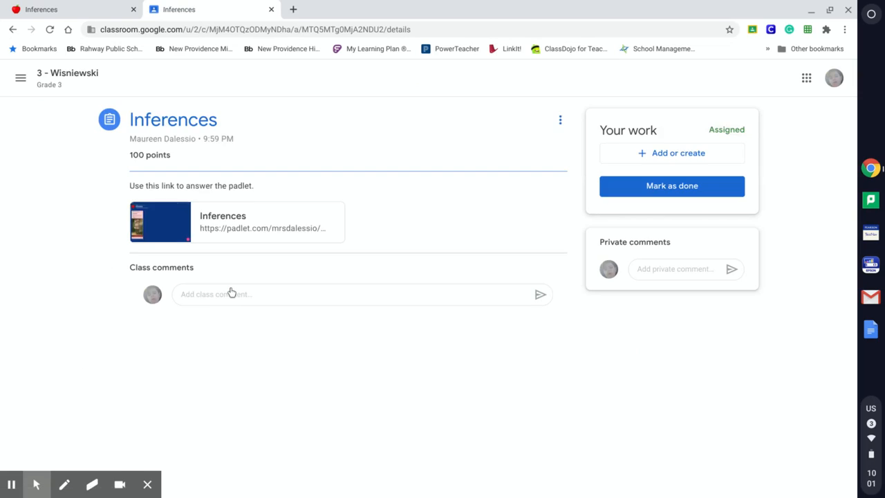
click(219, 219)
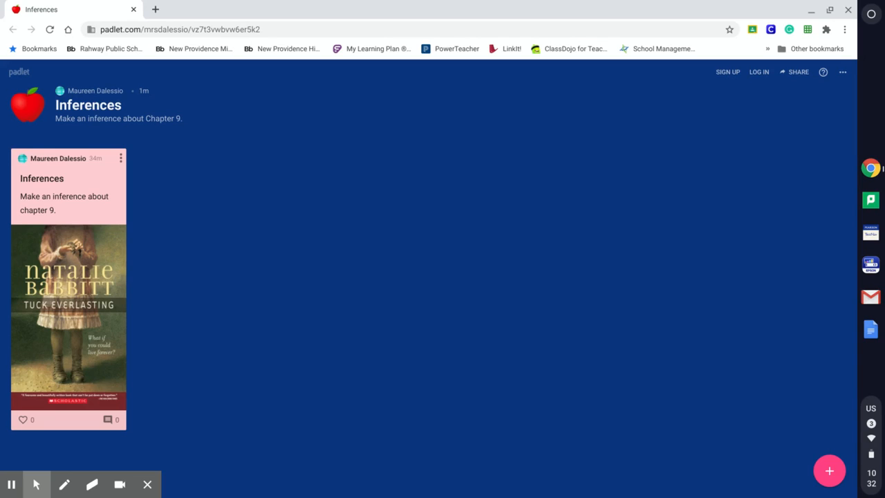
- Add a post titled "Chapter 9" with the text "I can infer that Tuck is a strong-willed person because..." beside the book cover post
click(829, 471)
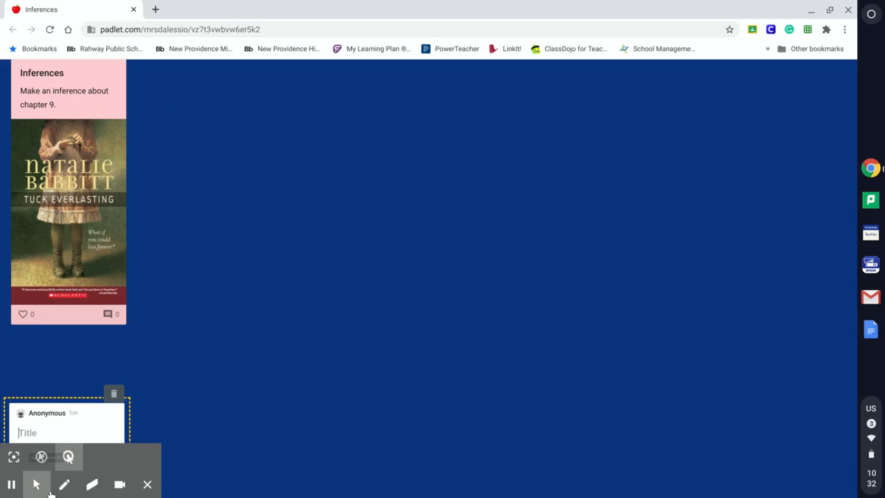
click(12, 486)
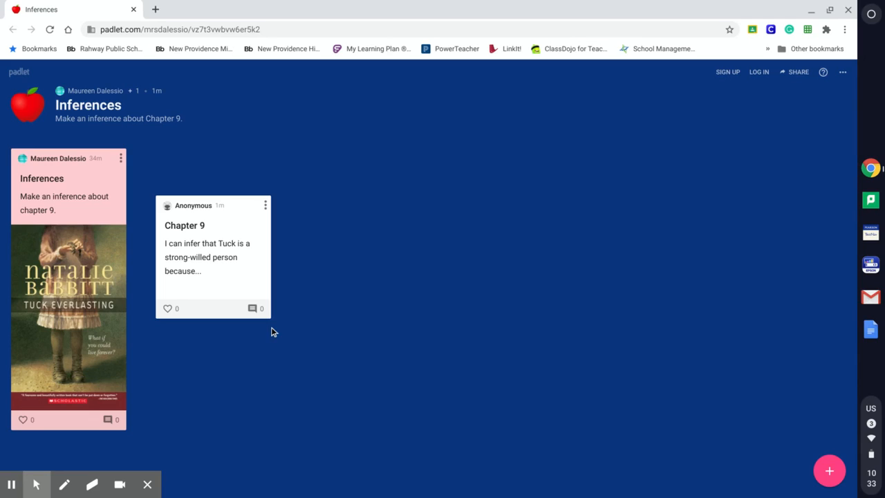
- Attach a hand-drawn blue smiley face with two eyes and a curved mouth to the Chapter 9 post and save the drawing
click(266, 208)
click(200, 244)
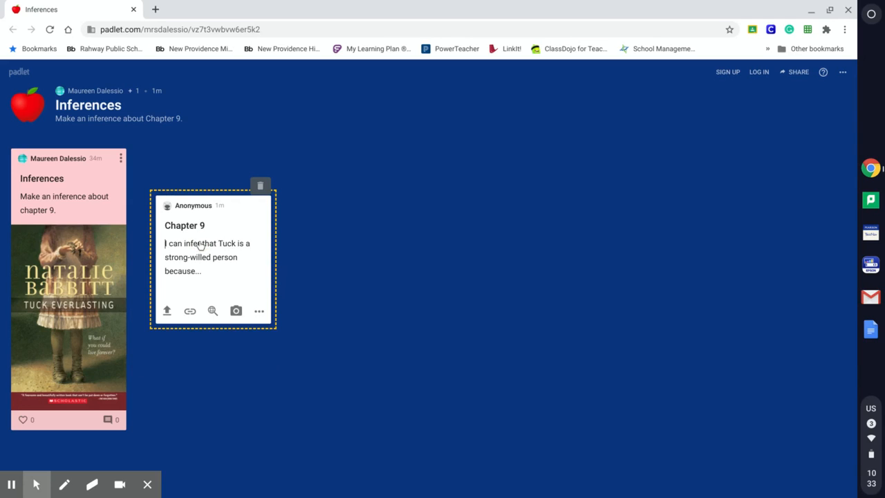
click(260, 311)
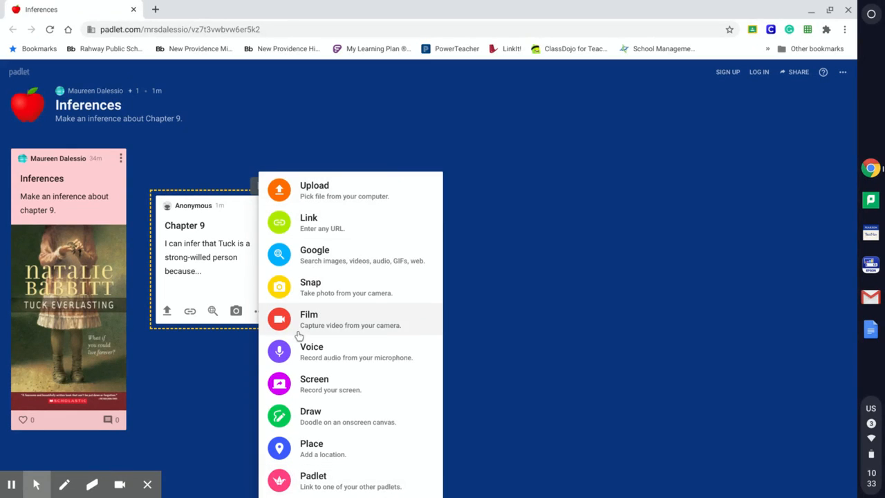
click(322, 422)
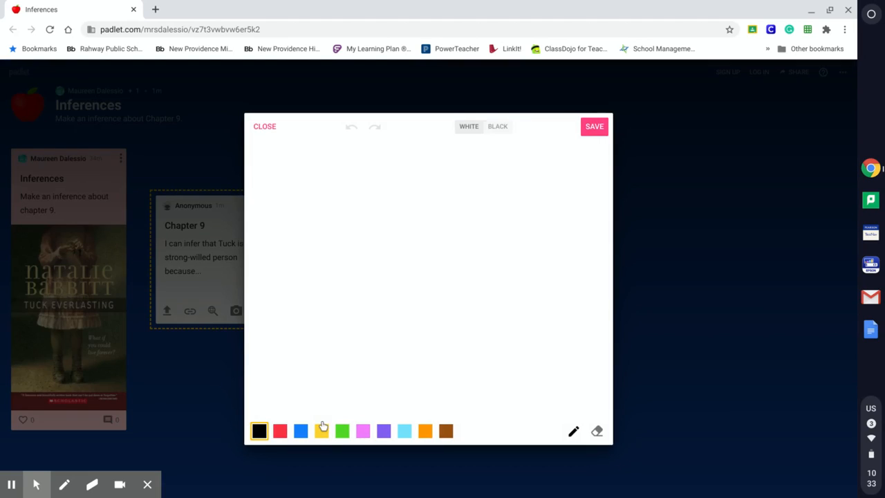
click(301, 433)
click(323, 247)
click(353, 246)
drag(306, 266, 399, 237)
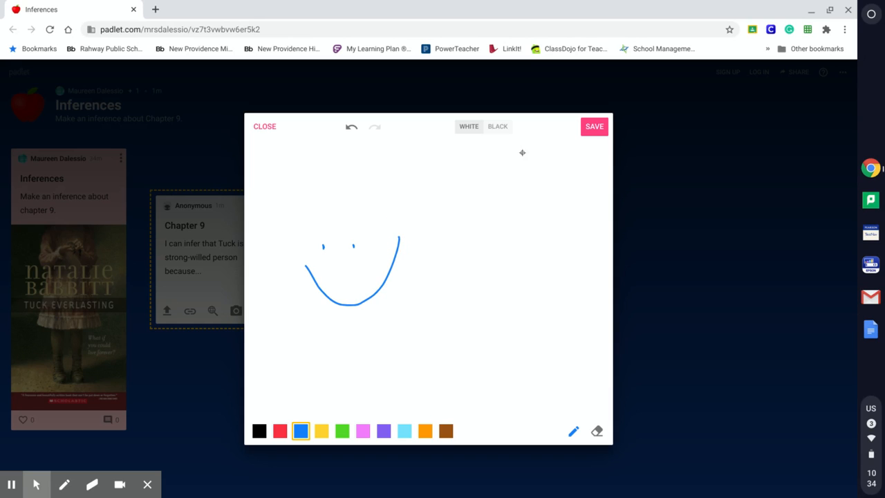
click(589, 130)
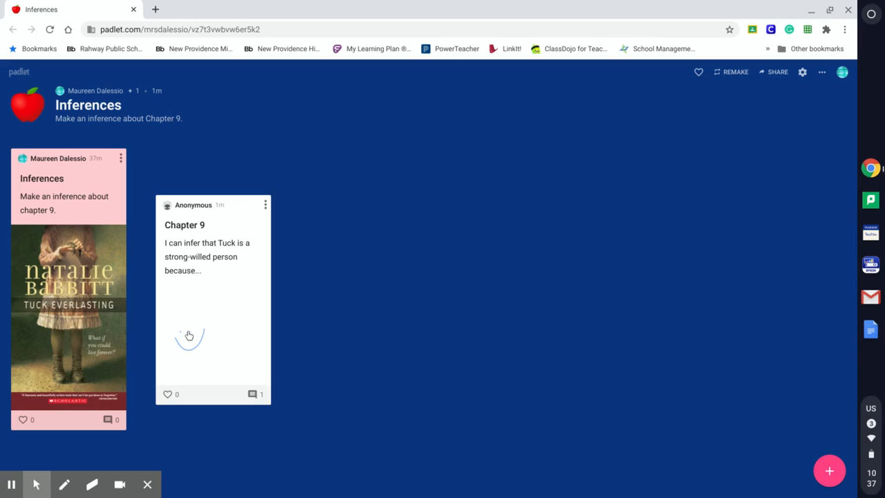
- Delete the anonymous comment from the Chapter 9 post
click(253, 395)
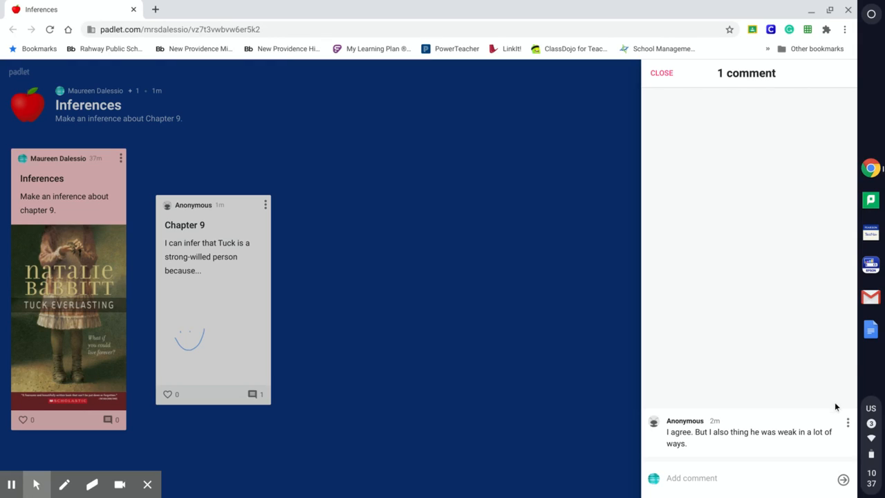
click(847, 427)
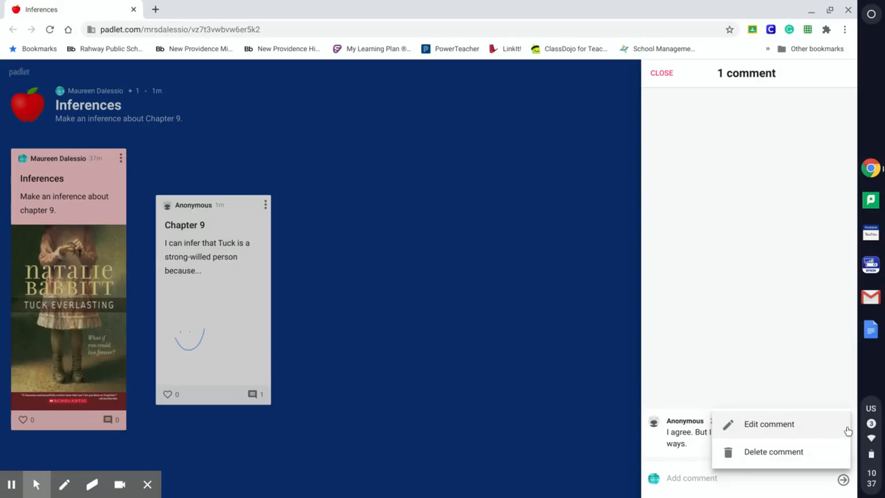
click(767, 455)
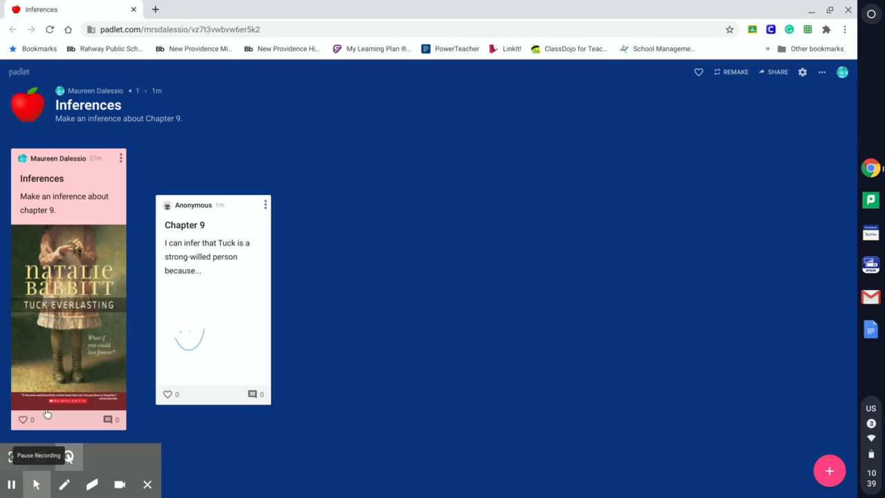
- Turn on Require Approval in the padlet's content filtering settings, save the change and close the settings
click(802, 73)
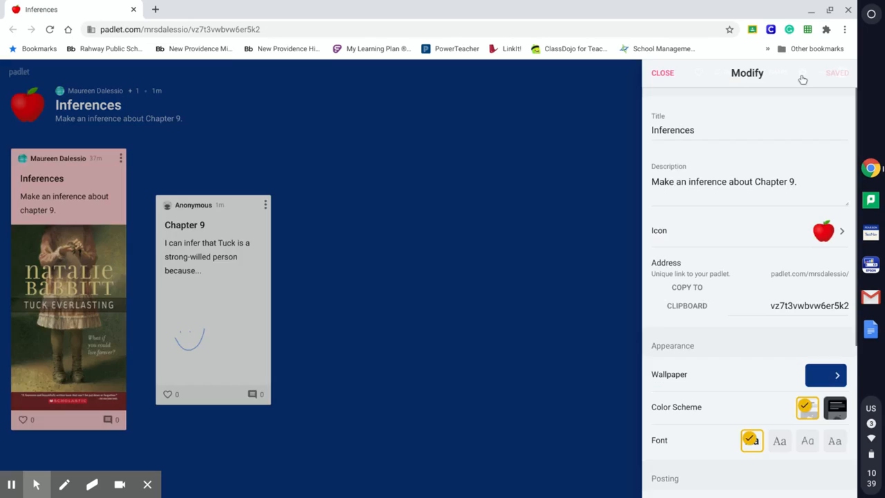
scroll(738, 238, down, 3)
scroll(736, 263, down, 2)
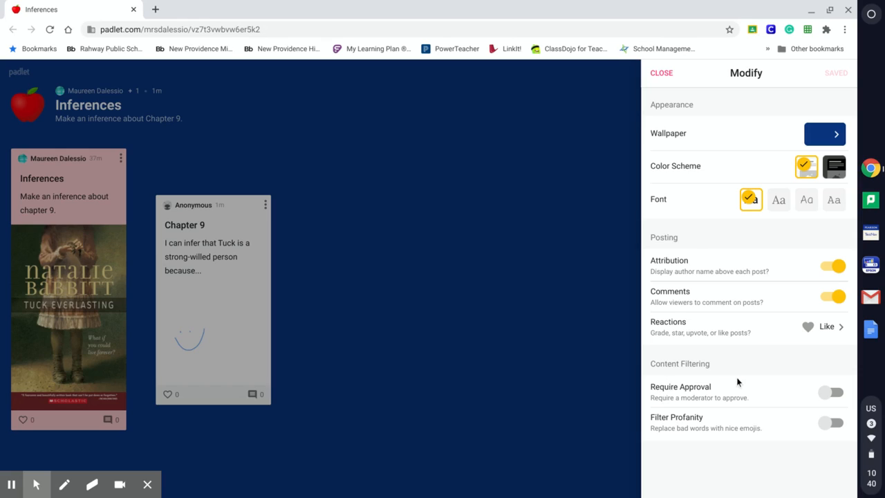
click(823, 394)
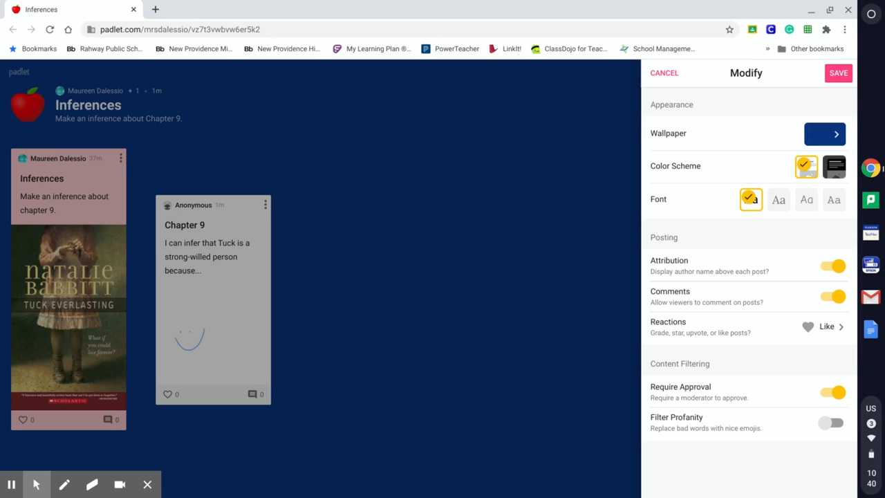
click(847, 76)
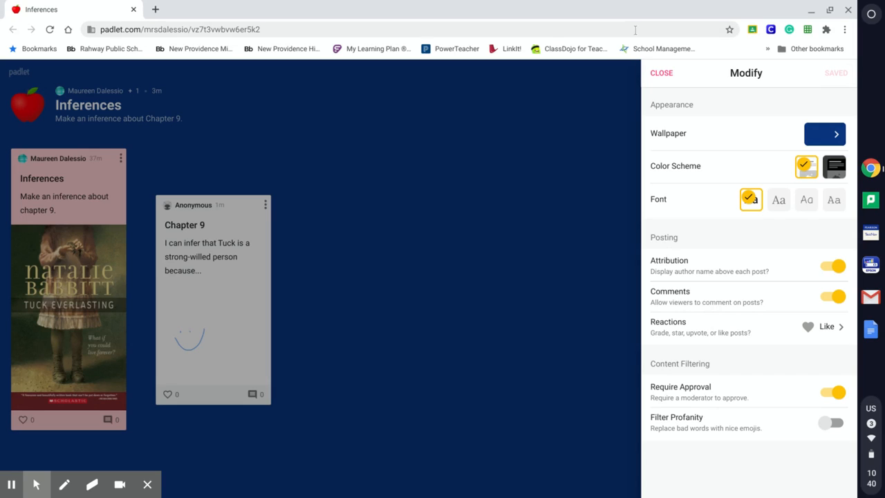
click(661, 73)
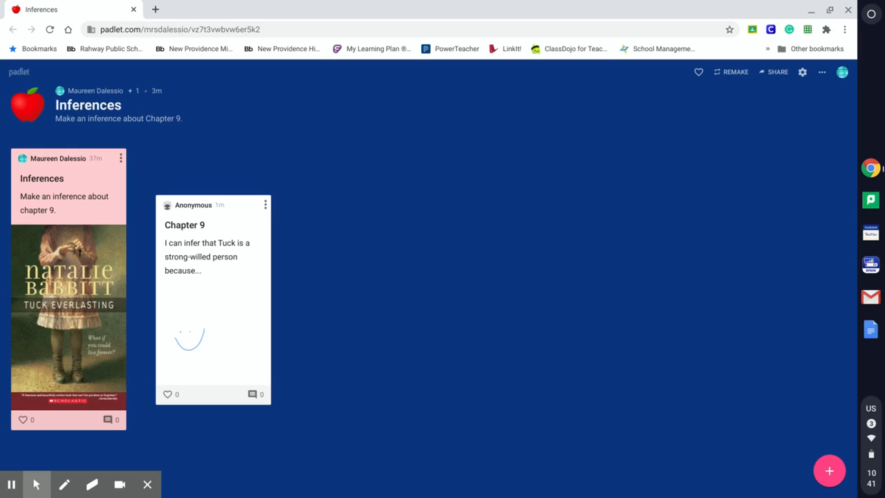
- Remake the padlet as "Remake of Inferences", copying the design but not the posts
click(729, 72)
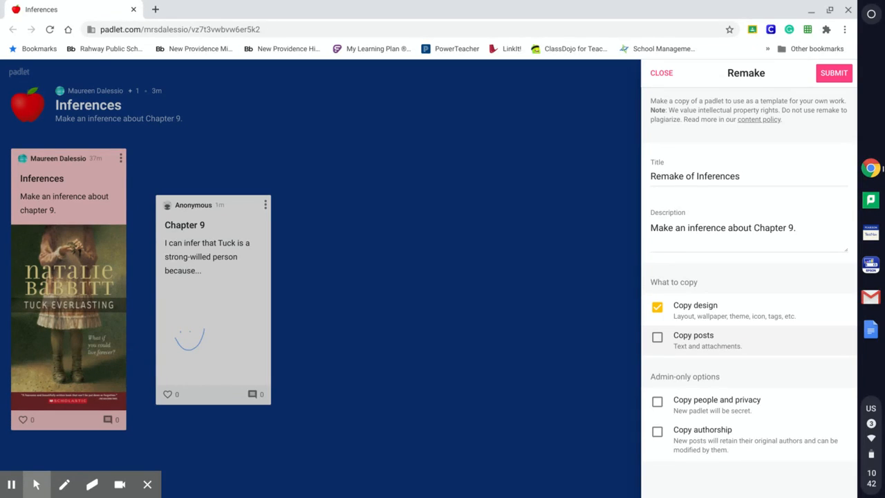
click(687, 313)
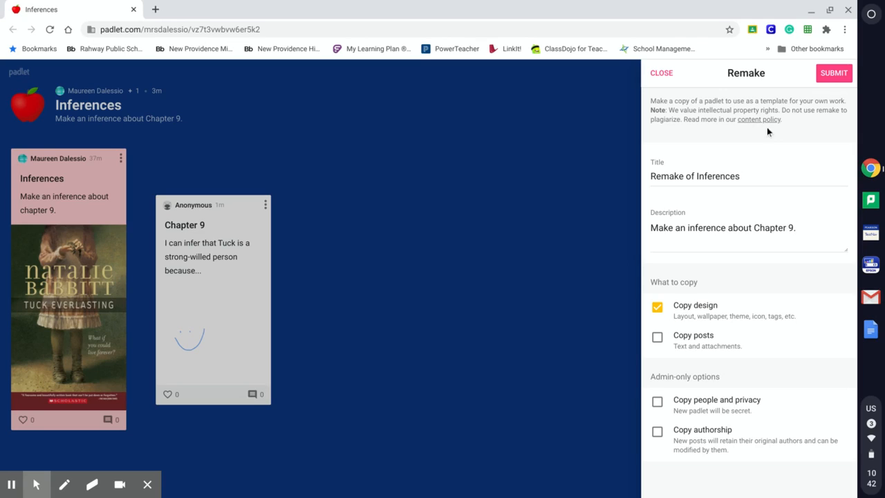
click(833, 74)
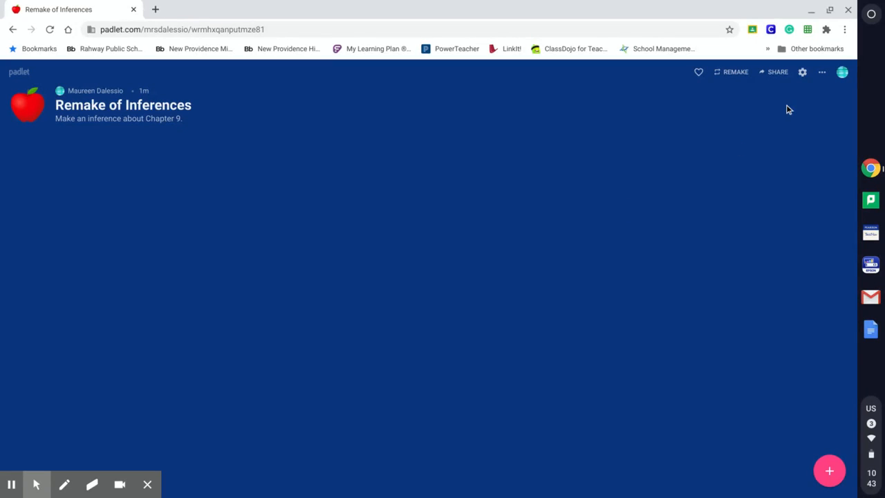
- Examine the remade padlet's sharing options and the member search for inviting people
click(776, 73)
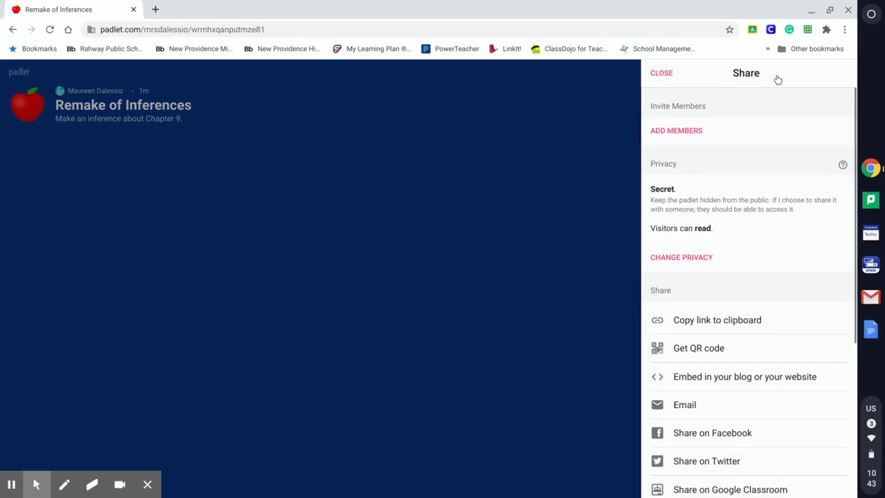
click(686, 132)
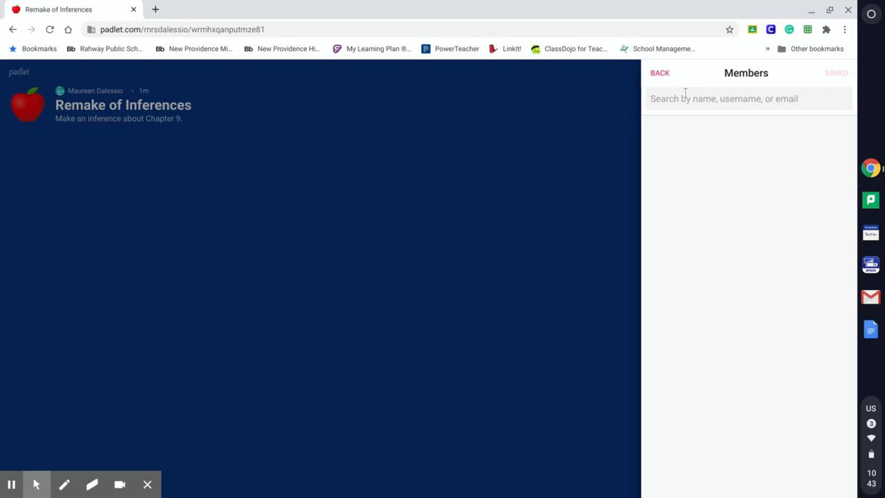
click(662, 74)
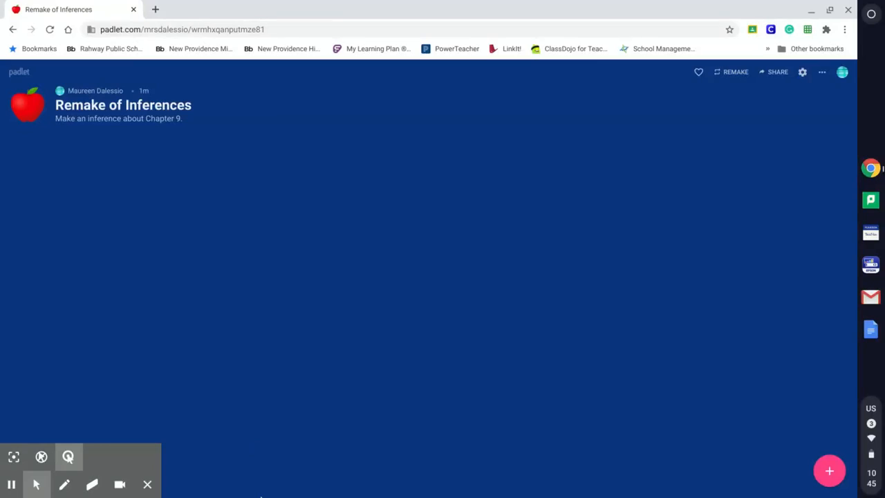